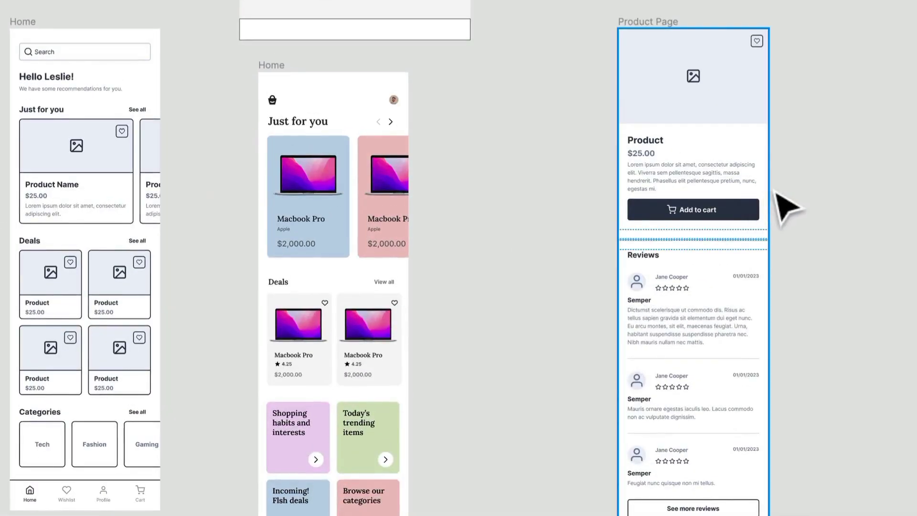
Align the Product Page wireframe with the top of the coloured Home frame, and duplicate that Home frame beside it
left_click_drag(774, 191, 645, 236)
left_click_drag(514, 61, 580, 131)
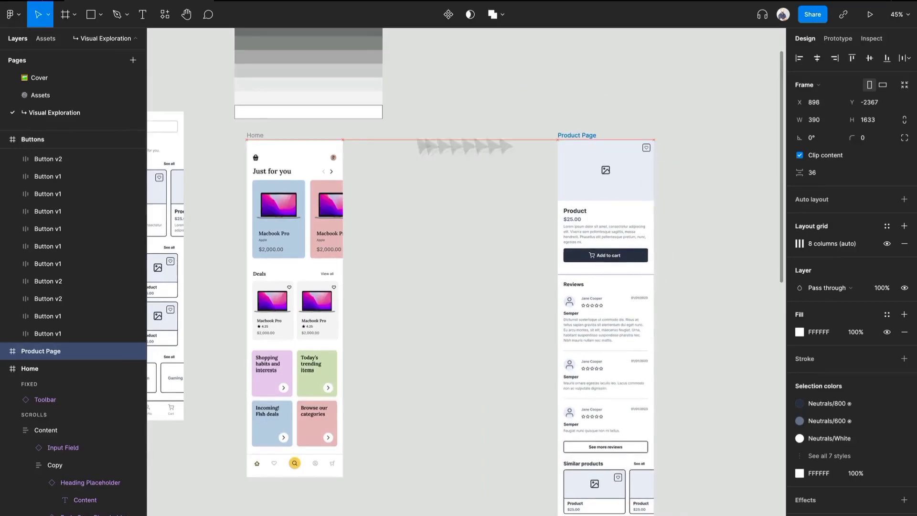
left_click(227, 132)
key("ctrl+d")
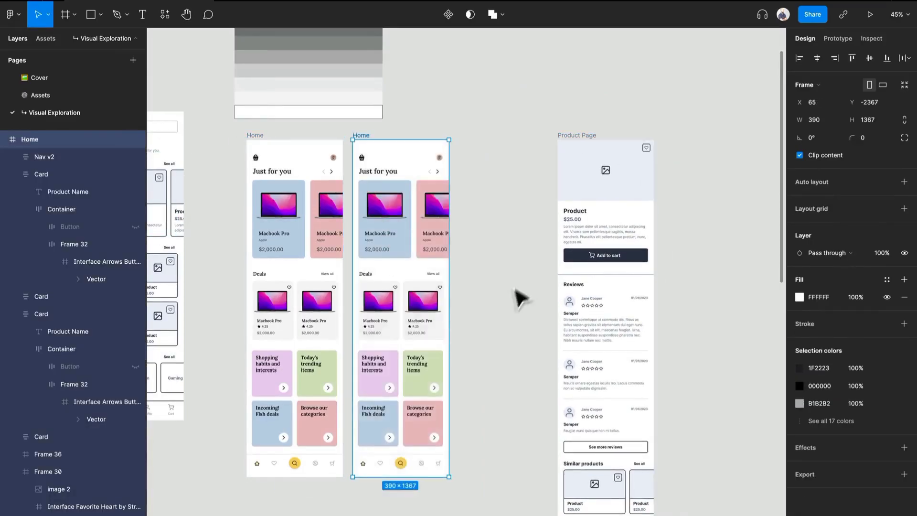
left_click_drag(506, 298, 493, 235)
scroll(290, 75, "up", 3)
scroll(288, 74, "down", 1)
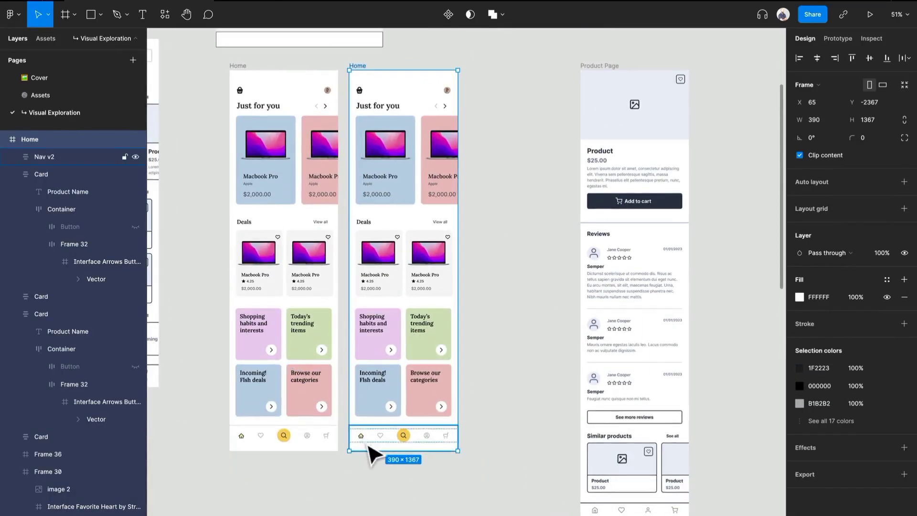
Recolour the dark outline of the duplicated frame's home icon to B1B2B2, sampled from the neighbouring heart icon
scroll(369, 452, "up", 5)
scroll(369, 449, "down", 10)
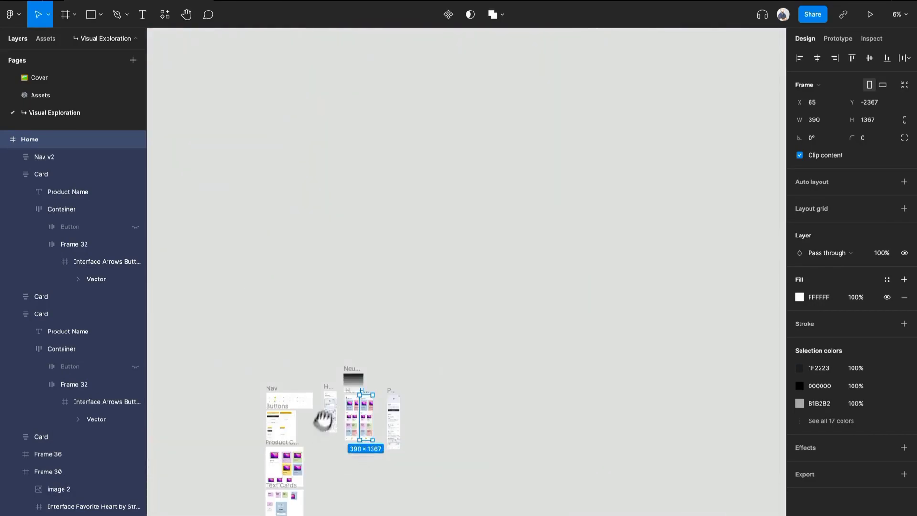
scroll(320, 434, "down", 1)
scroll(372, 430, "up", 15)
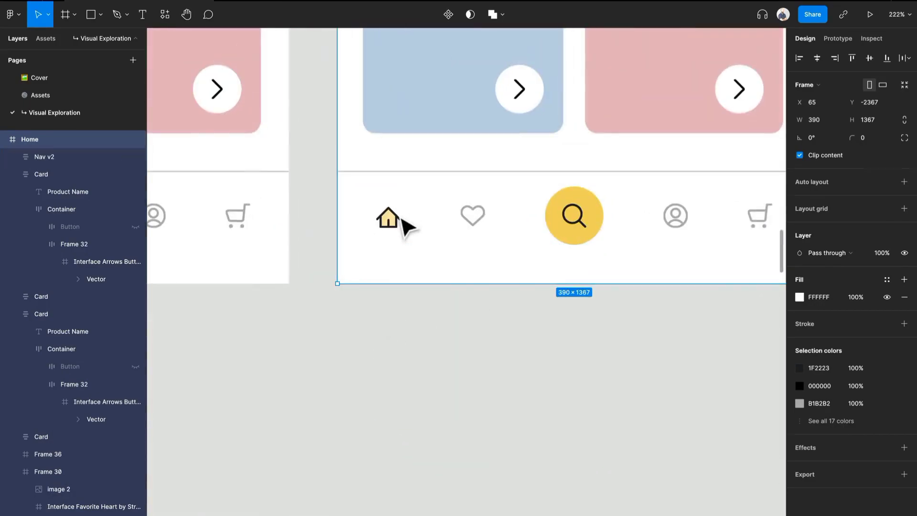
left_click(400, 219)
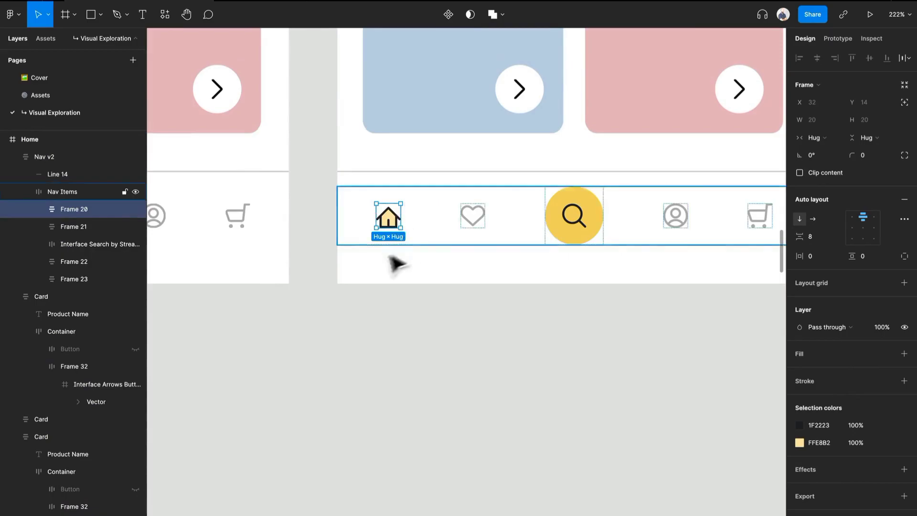
left_click(799, 425)
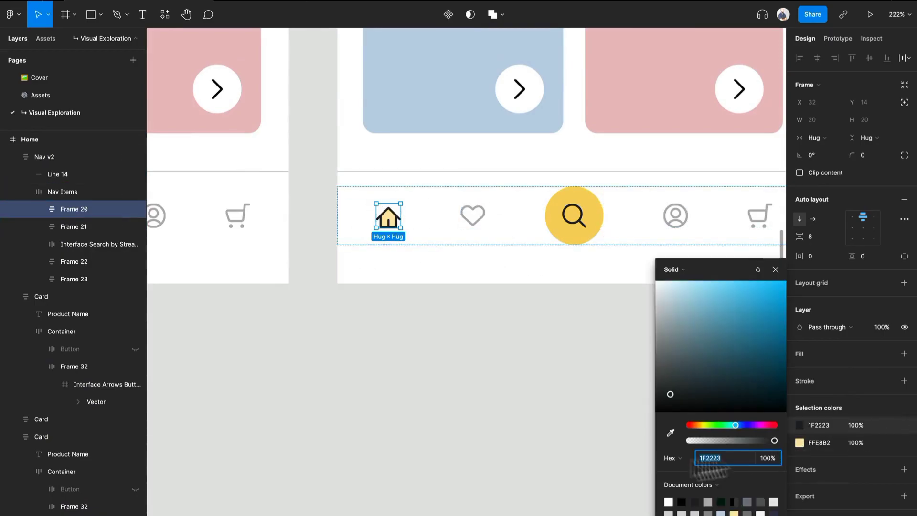
left_click(671, 433)
scroll(467, 174, "up", 10)
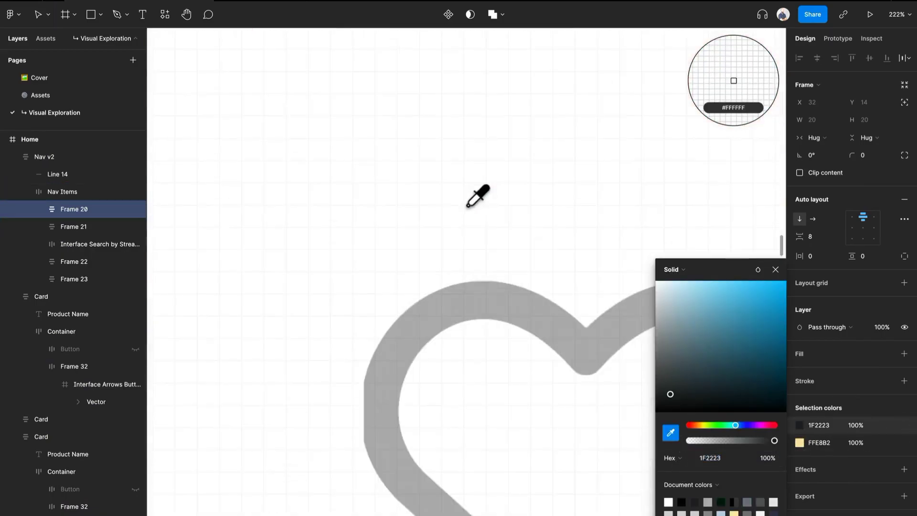
left_click(489, 309)
scroll(488, 310, "down", 10)
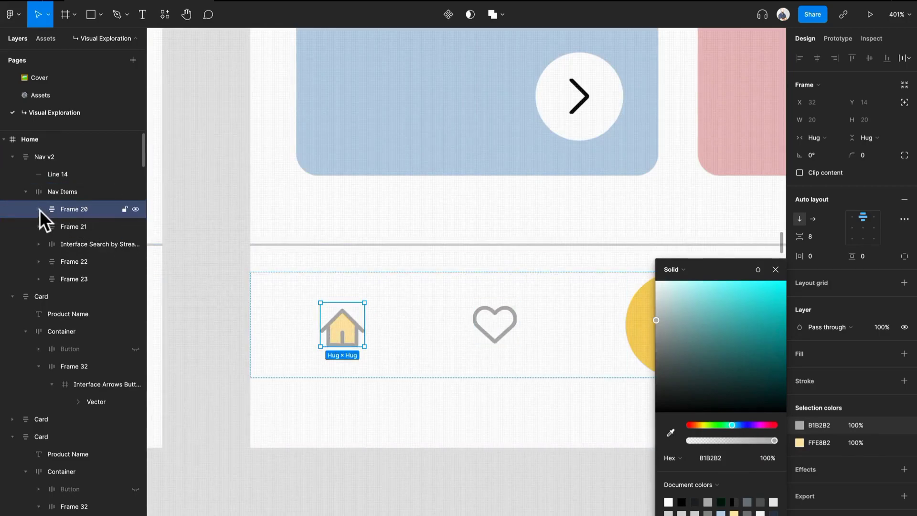
Delete the yellow fill shape inside the duplicated frame's home icon
left_click(348, 330)
left_click(350, 330)
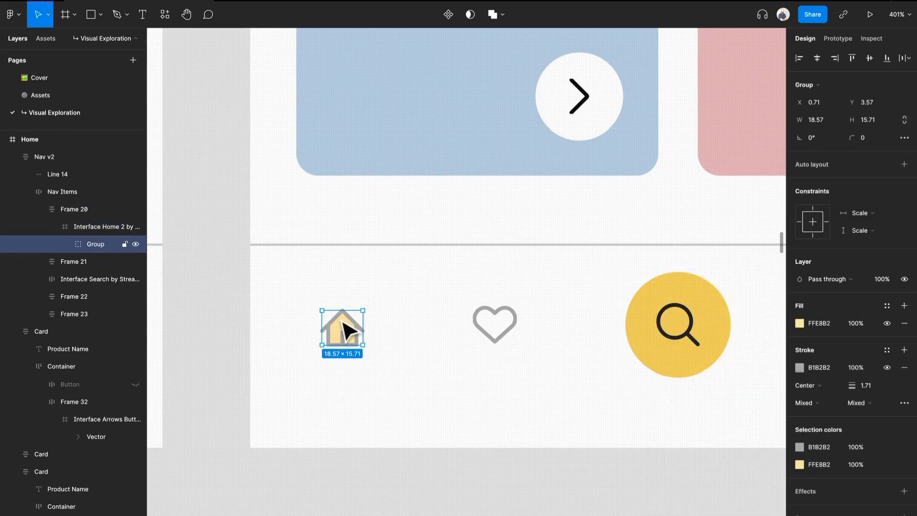
left_click(349, 331)
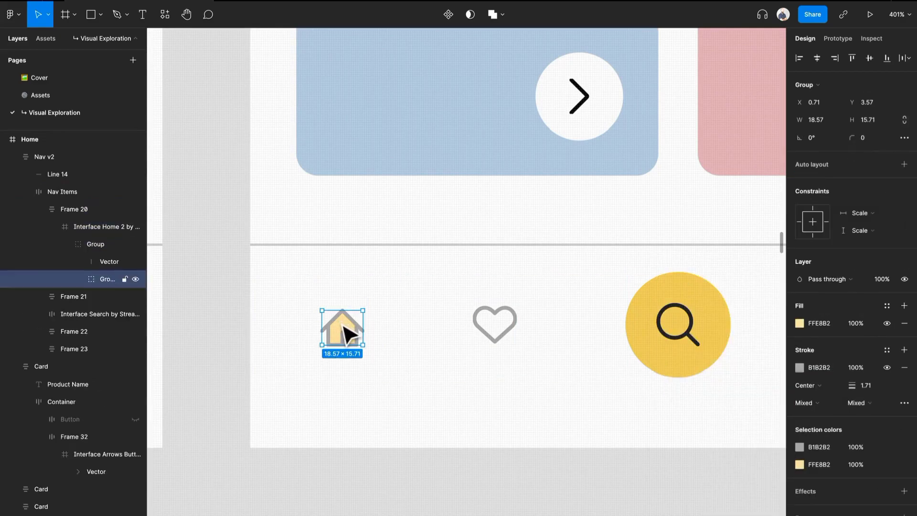
left_click(349, 331)
key("Delete")
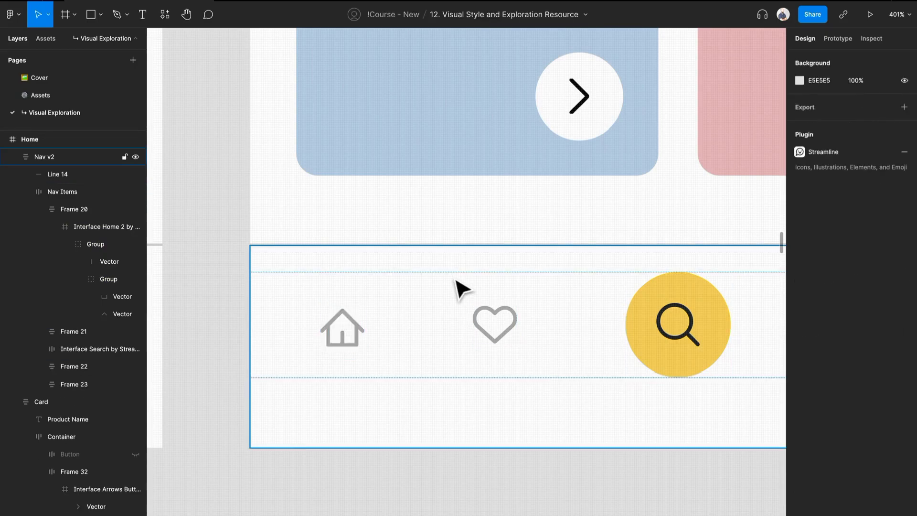
Delete all content of the duplicated Home frame except its bottom navigation bar
scroll(387, 330, "down", 8)
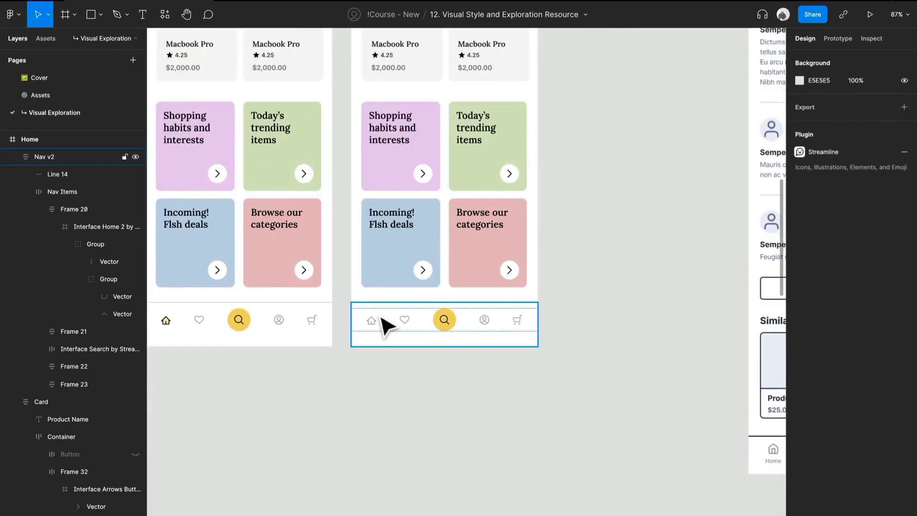
left_click(553, 225)
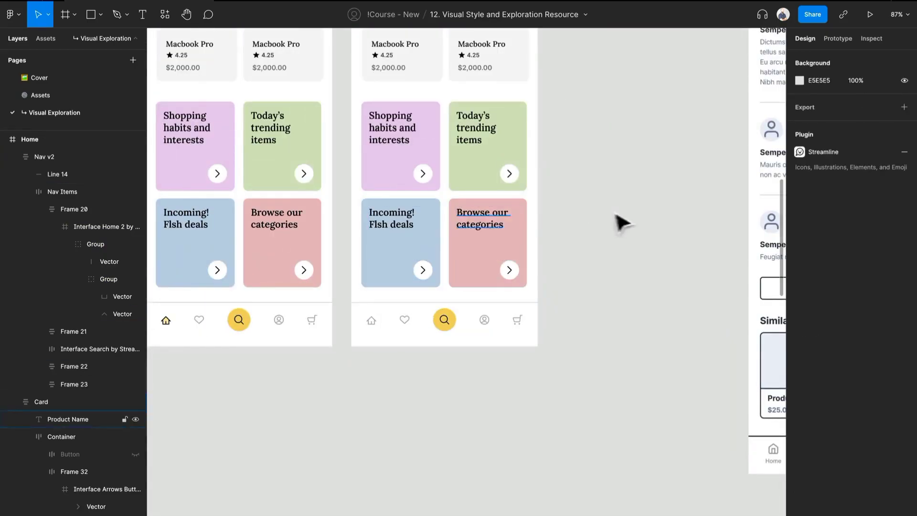
scroll(619, 221, "down", 3)
scroll(467, 406, "up", 5)
scroll(461, 410, "down", 2)
left_click_drag(488, 494, 292, 122)
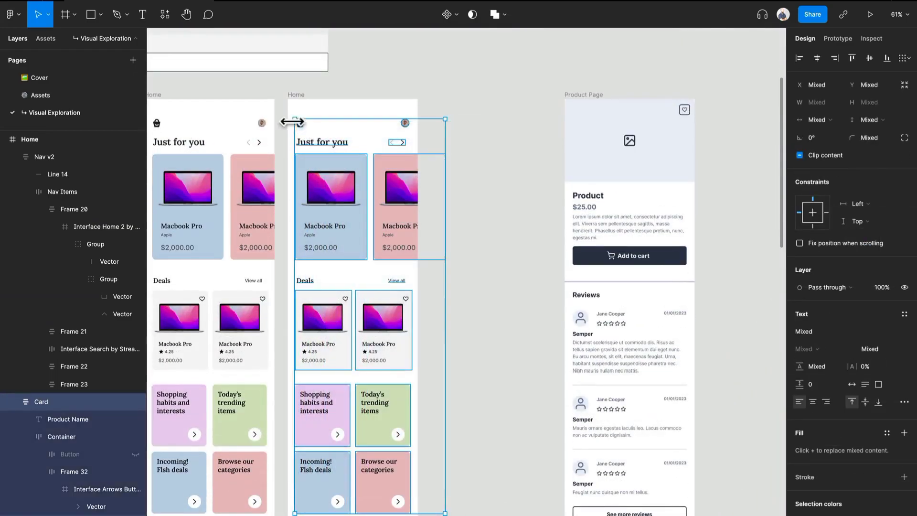
key("Delete")
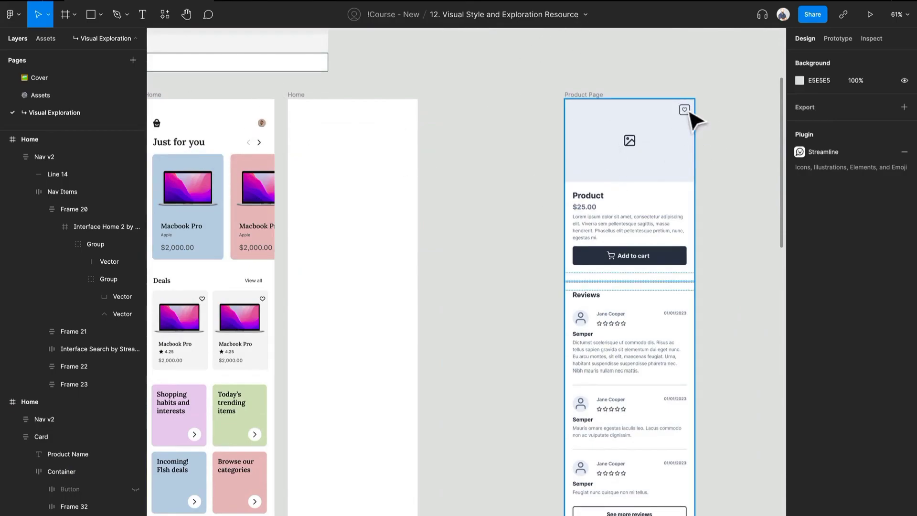
Copy the blue Macbook Pro card into the empty Home frame and strip its background, leaving the separate elements
left_click_drag(289, 176, 407, 104)
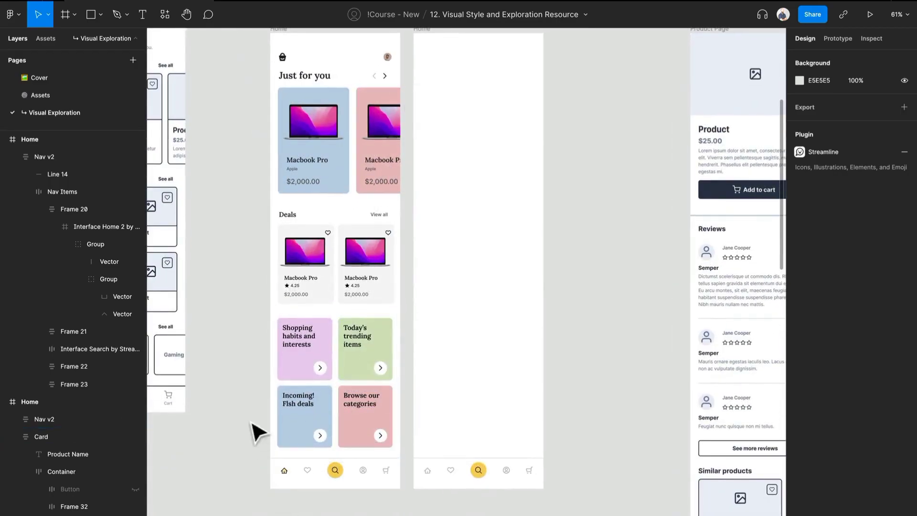
left_click_drag(258, 432, 196, 501)
left_click(270, 245)
left_click_drag(262, 235, 415, 237)
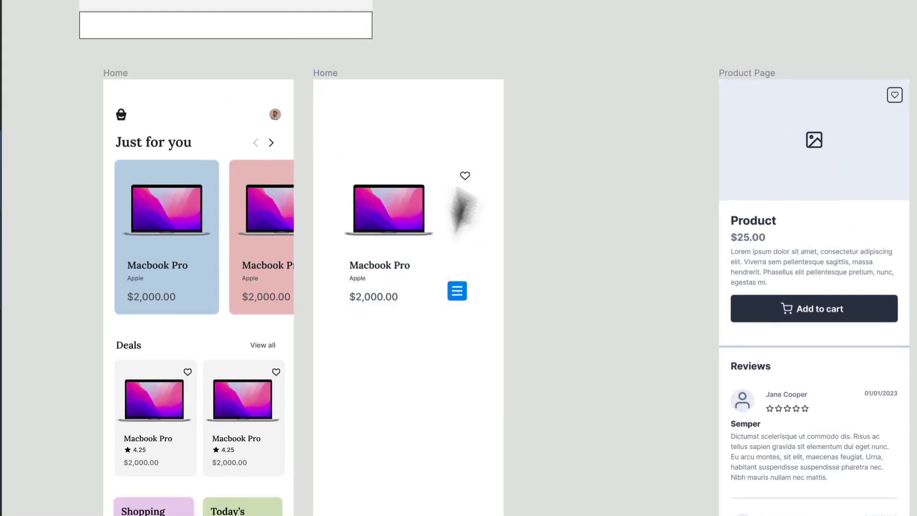
left_click(467, 191)
key("Escape")
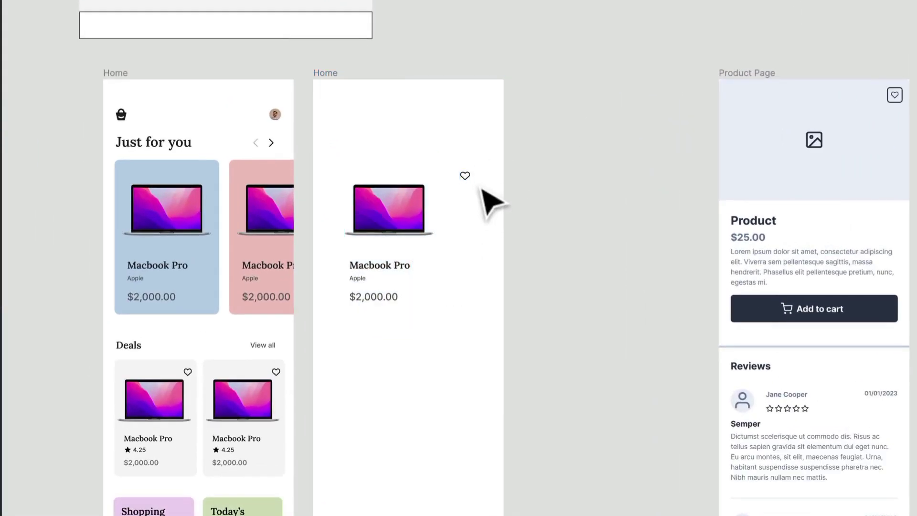
Move the heart icon to the new frame's upper-right corner and copy the left arrow into its upper-left corner
left_click_drag(473, 179, 492, 108)
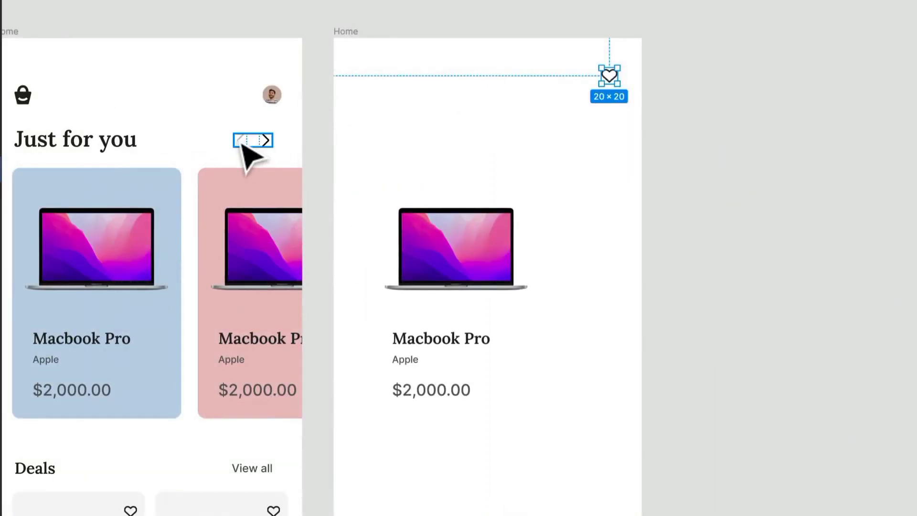
left_click(242, 144)
left_click_drag(251, 148, 355, 80)
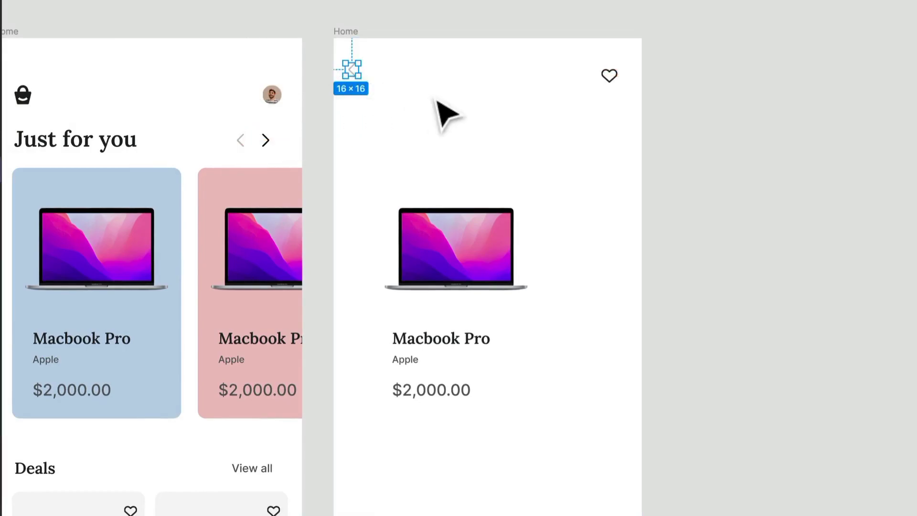
Sample the heart icon's dark colour 1F2223 as the fill of the copied left arrow's frame
key("i")
scroll(597, 83, "up", 5)
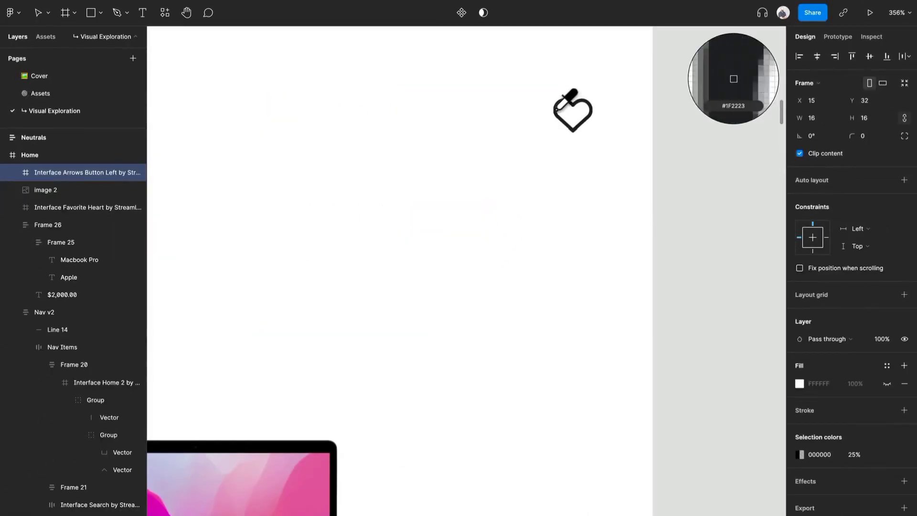
scroll(557, 139, "down", 8)
key("Escape")
scroll(282, 76, "up", 6)
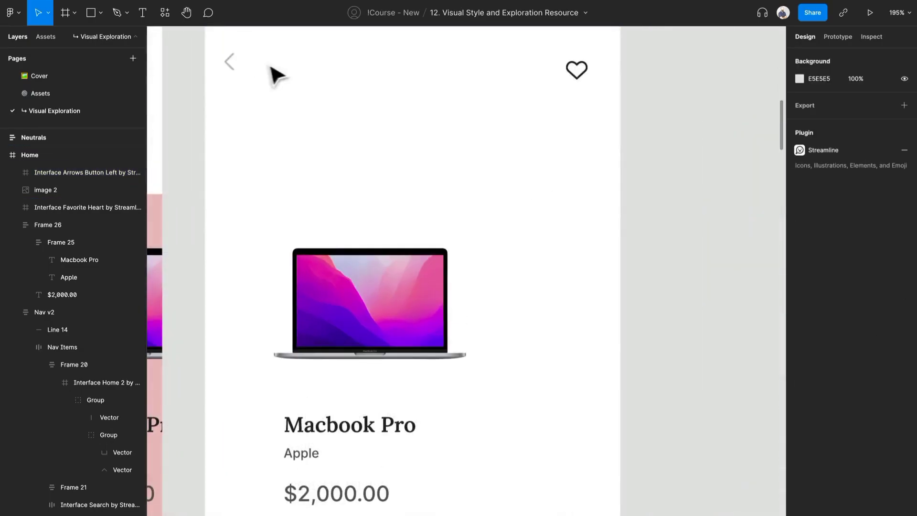
Set the opacity of the left arrow's 000000 colour to 100%
left_click(235, 66)
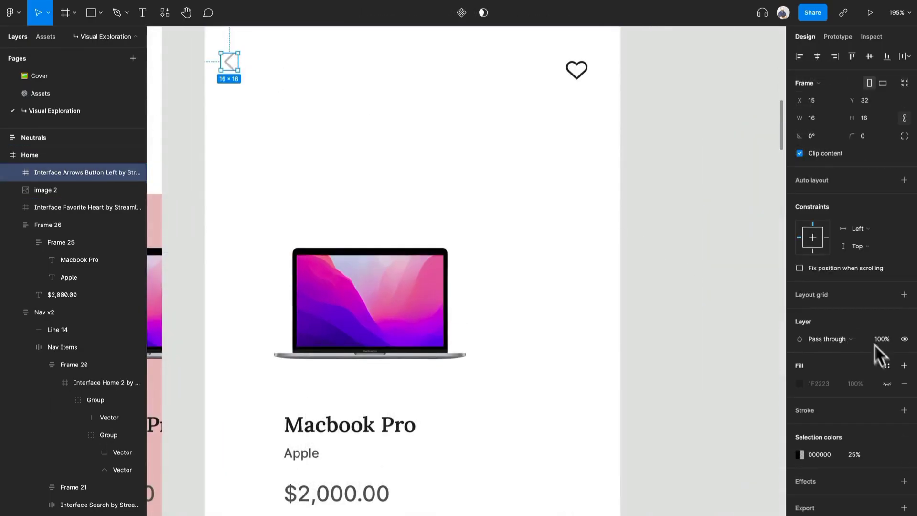
left_click(801, 454)
left_click(845, 455)
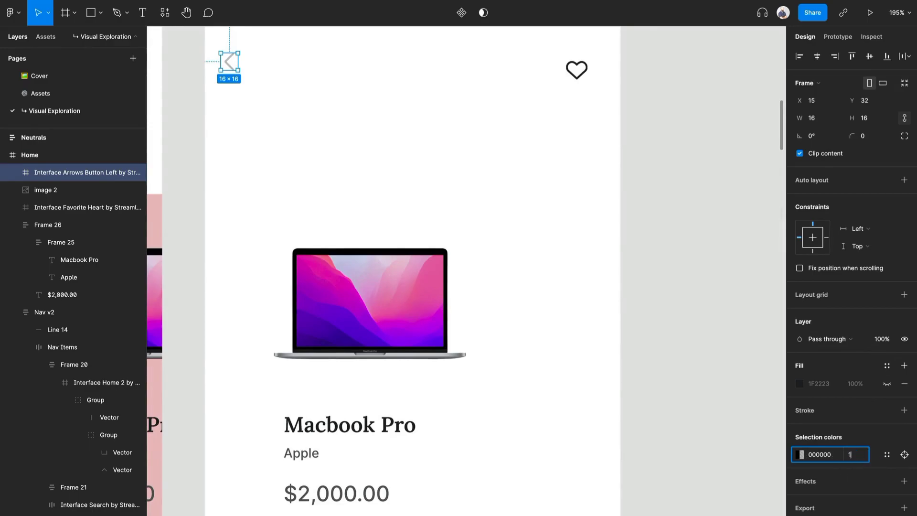
left_click(465, 194)
Enlarge the laptop image to about 330 × 216 and position it just below the frame's arrow and heart icons
scroll(466, 198, "down", 3)
left_click(444, 262)
left_click_drag(467, 227, 388, 234)
left_click_drag(575, 121, 552, 137)
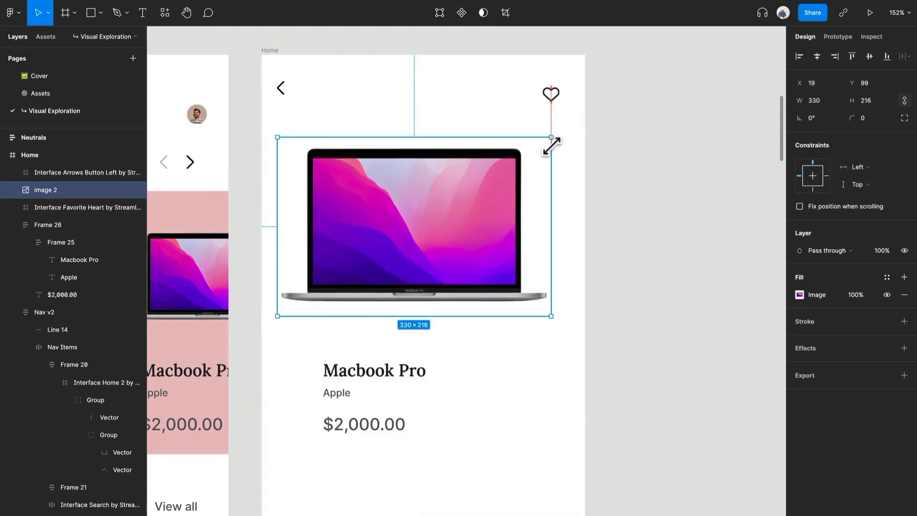
left_click_drag(466, 237, 467, 219)
Lower the back arrow to Y 40 so it lines up with the heart icon
left_click_drag(279, 90, 290, 107)
scroll(461, 184, "down", 5)
left_click_drag(430, 234, 426, 234)
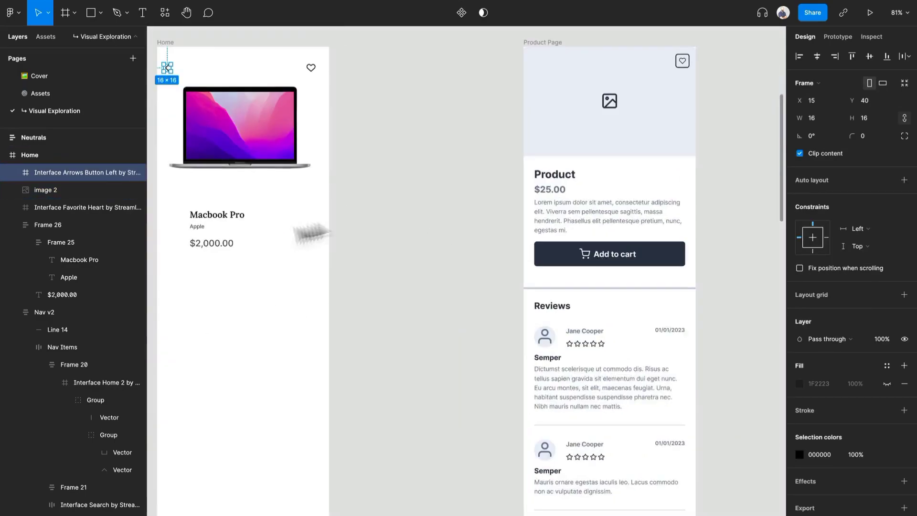
Move the product text block lower in the frame and set the Macbook Pro title's font size to 28
left_click(268, 234)
left_click_drag(268, 234, 363, 250)
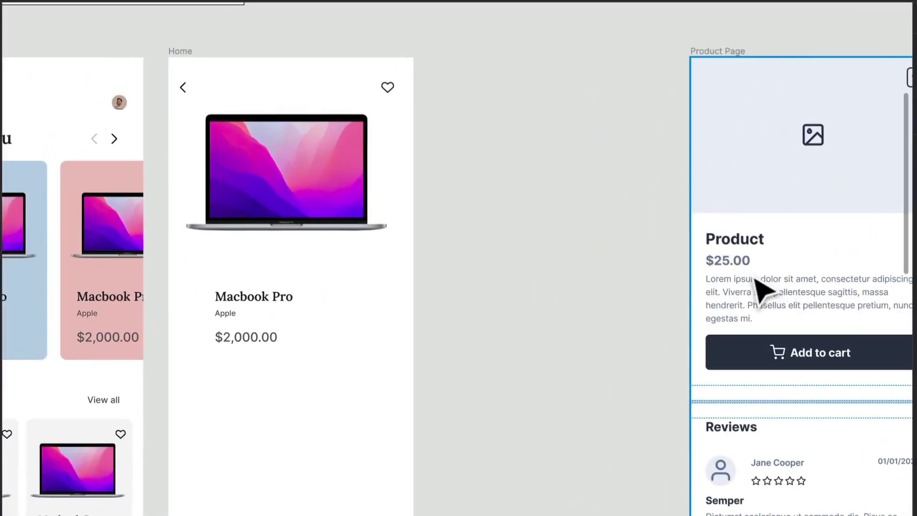
left_click_drag(280, 313, 266, 433)
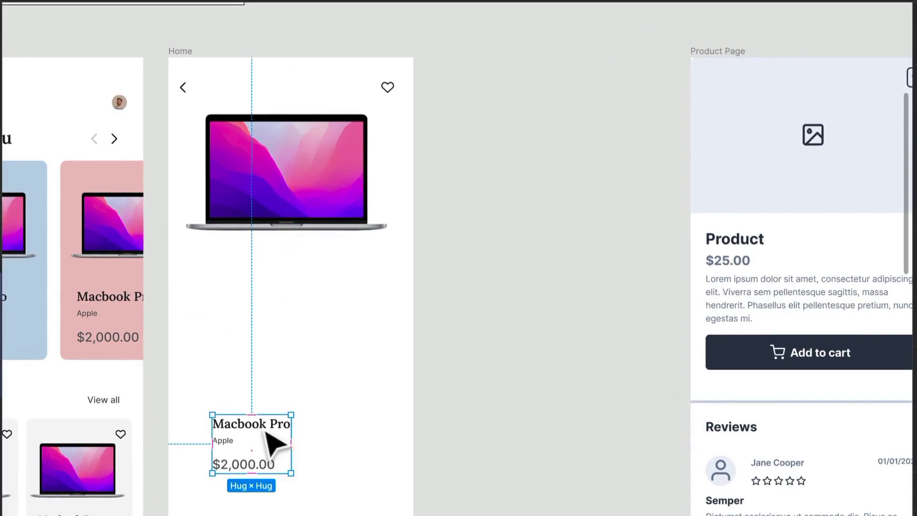
double_click(273, 432)
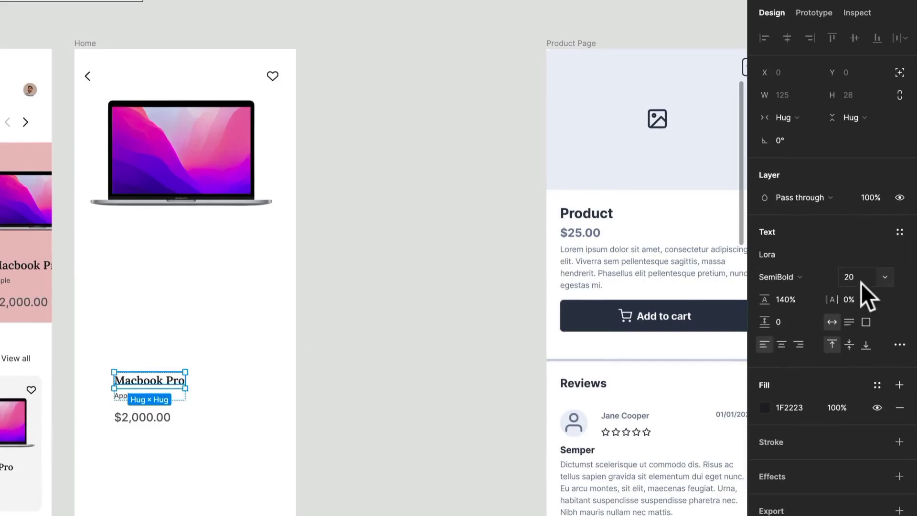
left_click(861, 283)
type("28")
key("Return")
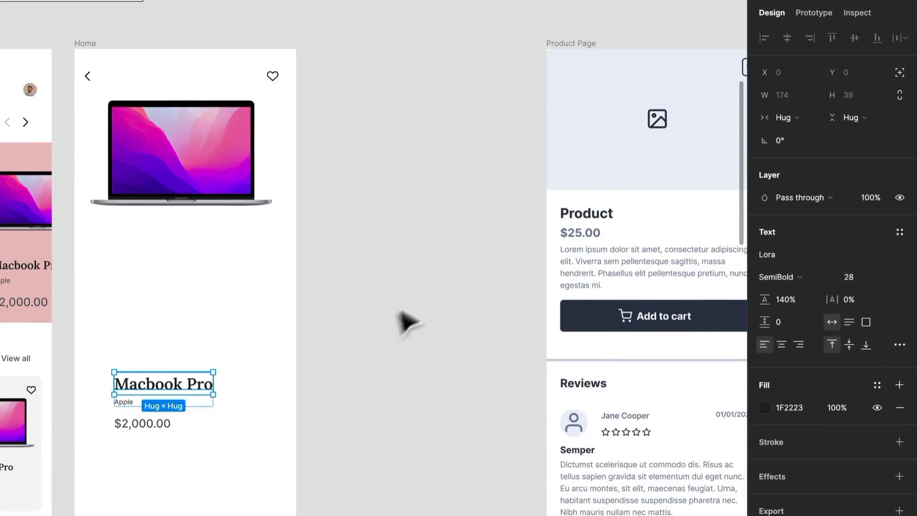
Place the product text block beneath the laptop image at X 27, Y 338
left_click(252, 442)
left_click_drag(166, 399, 142, 269)
left_click(242, 243)
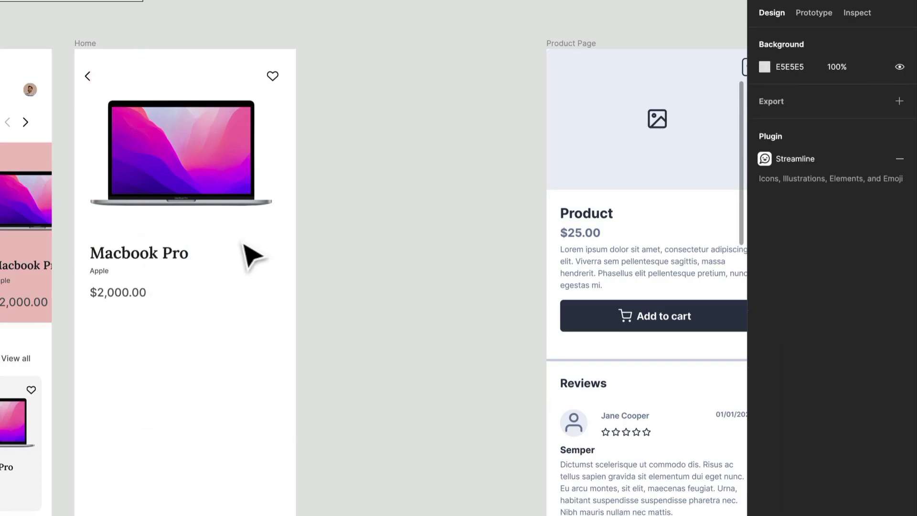
left_click(145, 299)
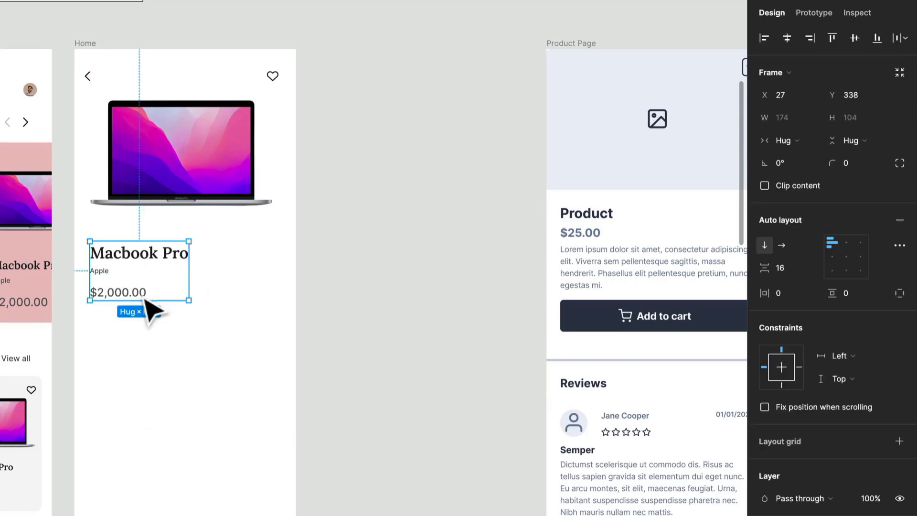
left_click(148, 303)
left_click(203, 371)
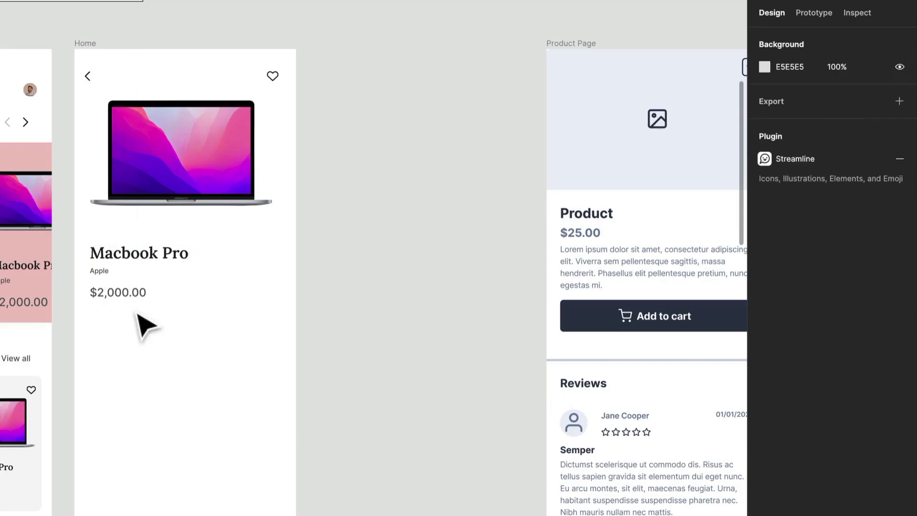
double_click(135, 297)
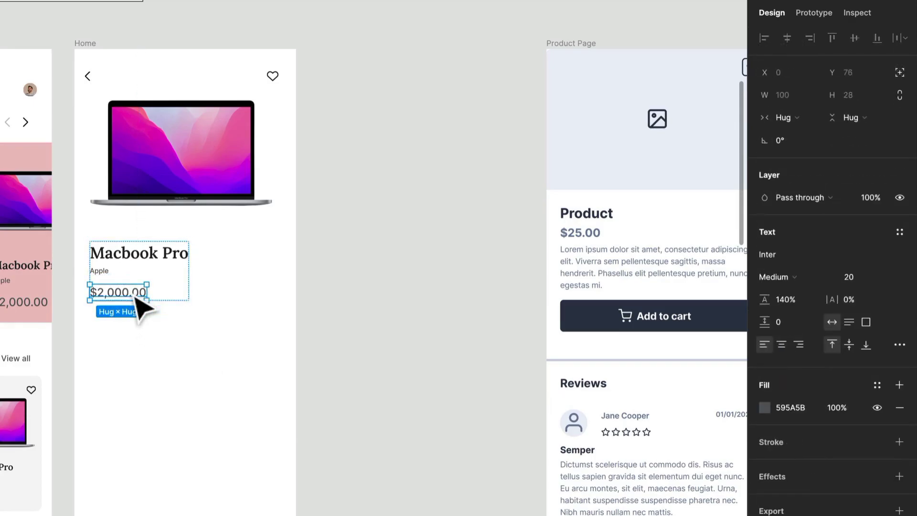
Shorten the product frame to a height of 772, keeping the navigation bar at its lower edge
scroll(232, 303, "down", 1)
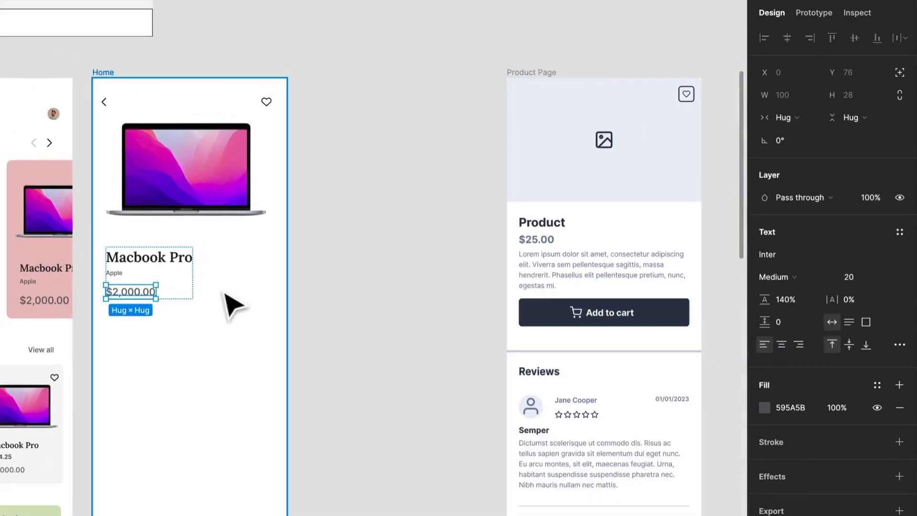
left_click(205, 423)
right_click(196, 407)
left_click(186, 408)
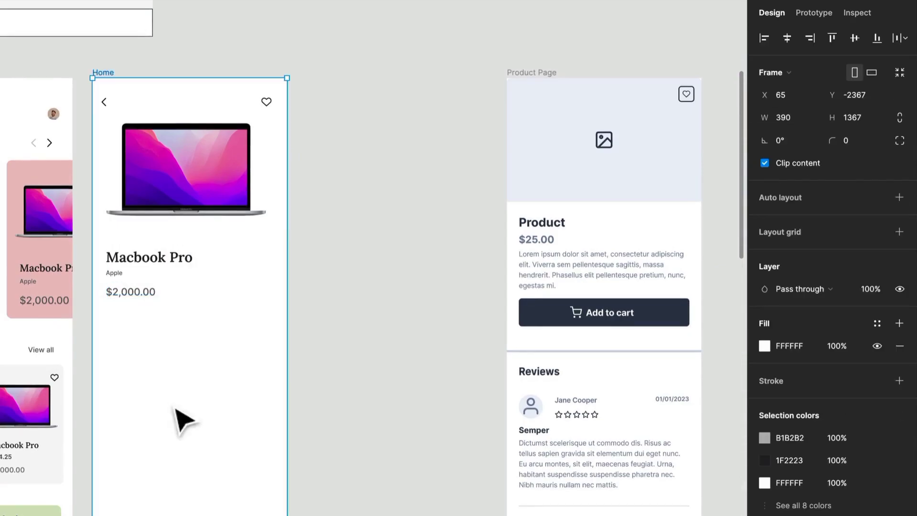
scroll(668, 416, "down", 5)
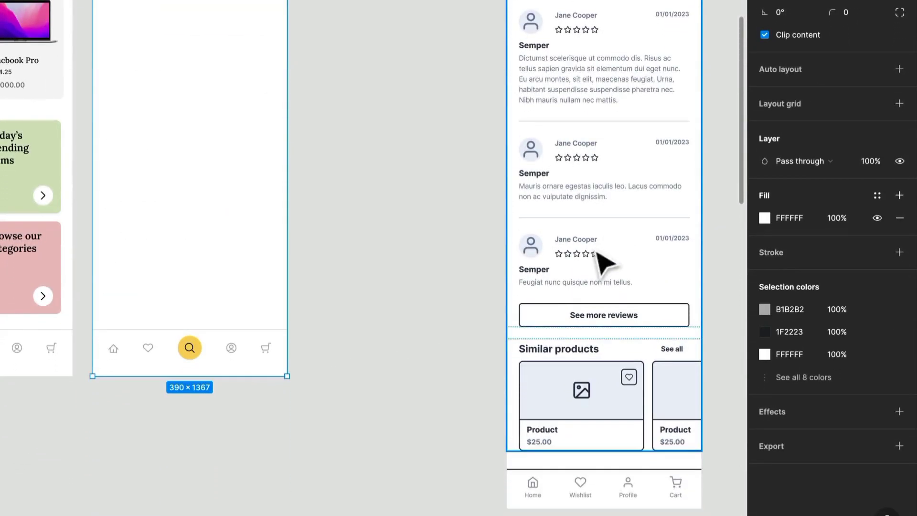
left_click_drag(258, 375, 244, 139)
scroll(258, 153, "up", 8)
scroll(207, 126, "down", 2)
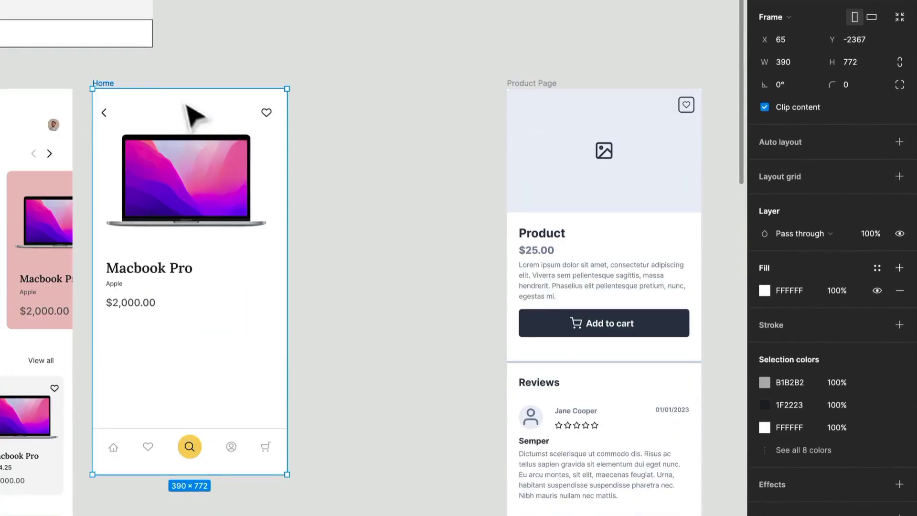
Duplicate the shortened frame alongside itself and rename both frames as Product
key("ctrl+d")
left_click(98, 85, "shift")
key("ctrl+r")
type("Product")
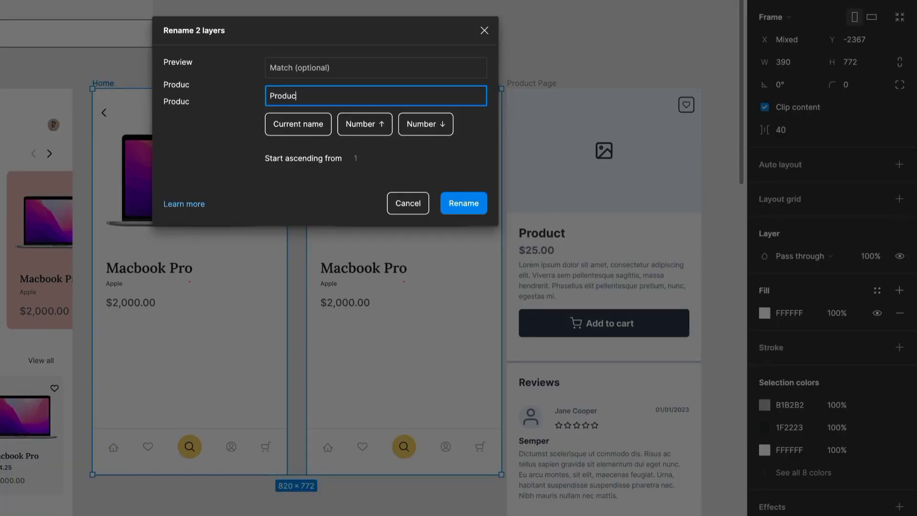
key("Return")
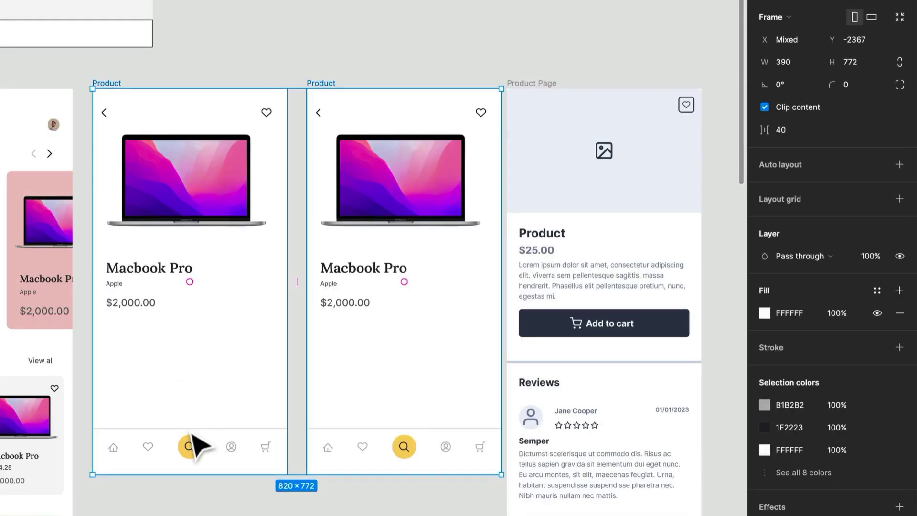
Delete the navigation bar from the first Product frame
left_click(193, 436)
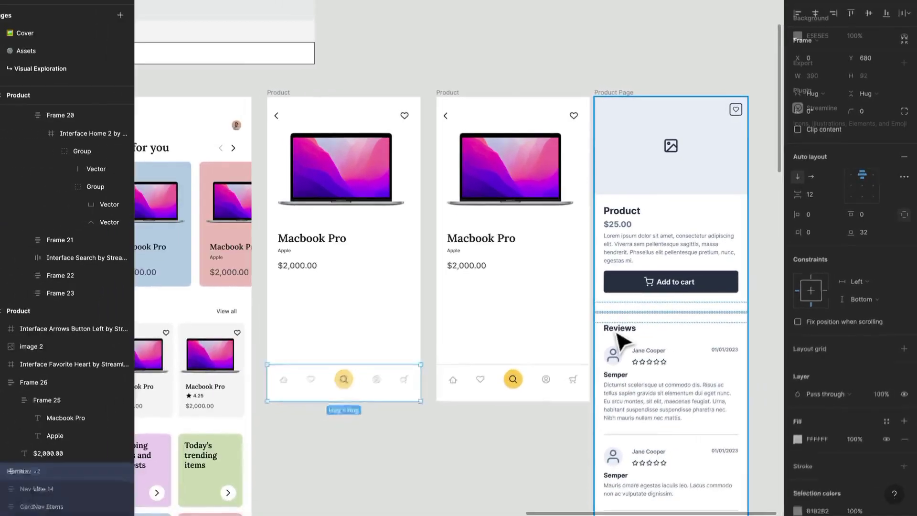
key("Delete")
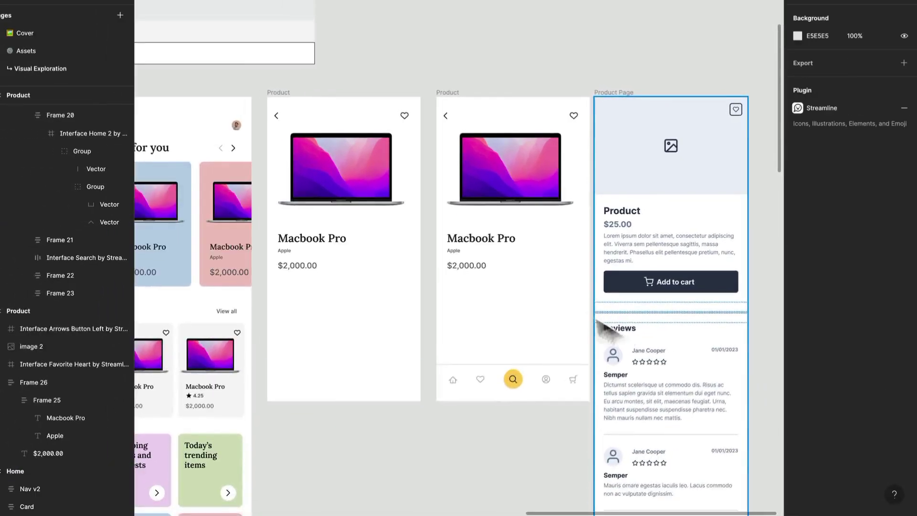
Draw a 390 × 338 rectangle across the upper part of the first Product frame and place it behind the laptop image and icons
left_click_drag(336, 304, 515, 227)
scroll(515, 227, "down", 2)
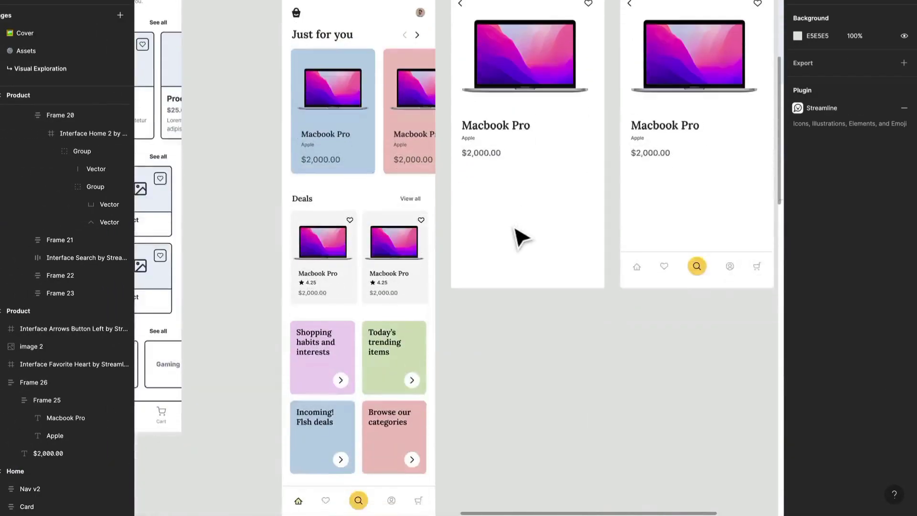
scroll(515, 227, "down", 4)
scroll(515, 228, "down", 2)
left_click_drag(269, 200, 248, 199)
scroll(526, 179, "up", 5)
left_click_drag(549, 176, 494, 252)
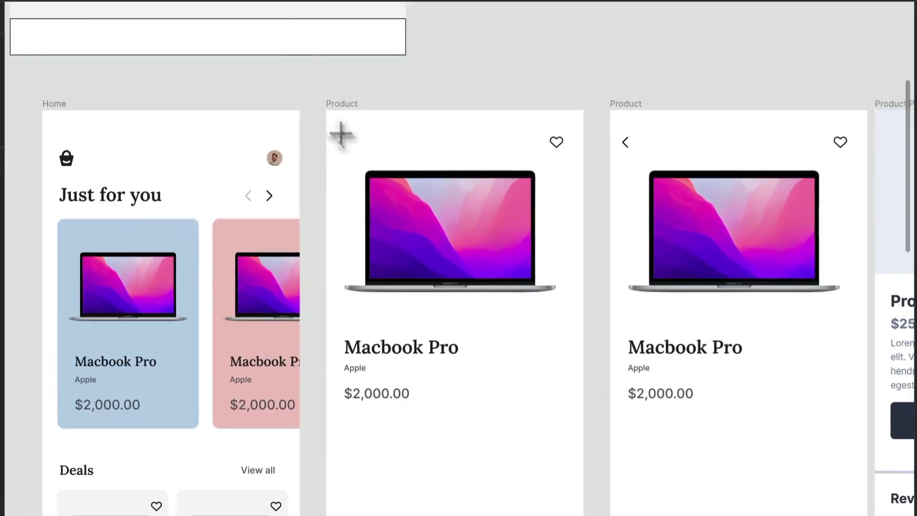
mouse_move(338, 109)
left_mouse_down()
mouse_move(565, 317)
mouse_move(572, 310)
mouse_move(580, 334)
left_mouse_up()
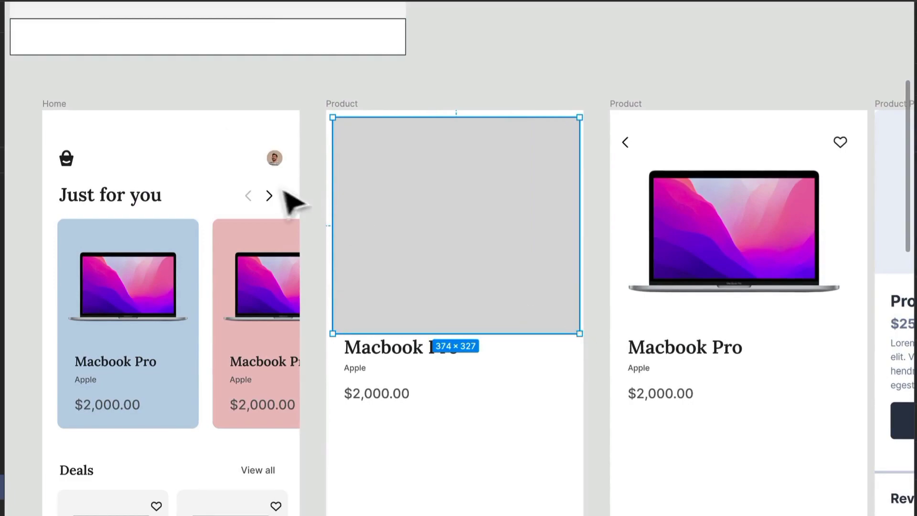
left_click_drag(328, 163, 322, 153)
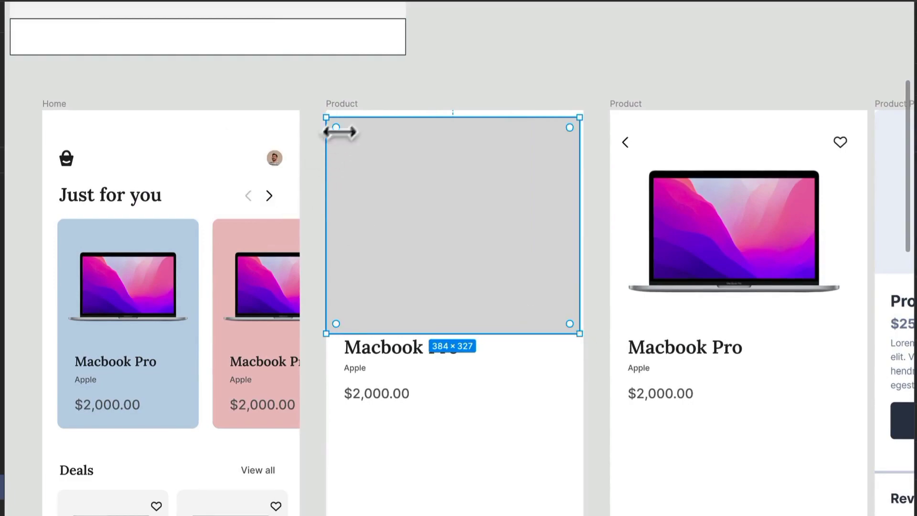
left_click_drag(353, 114, 354, 111)
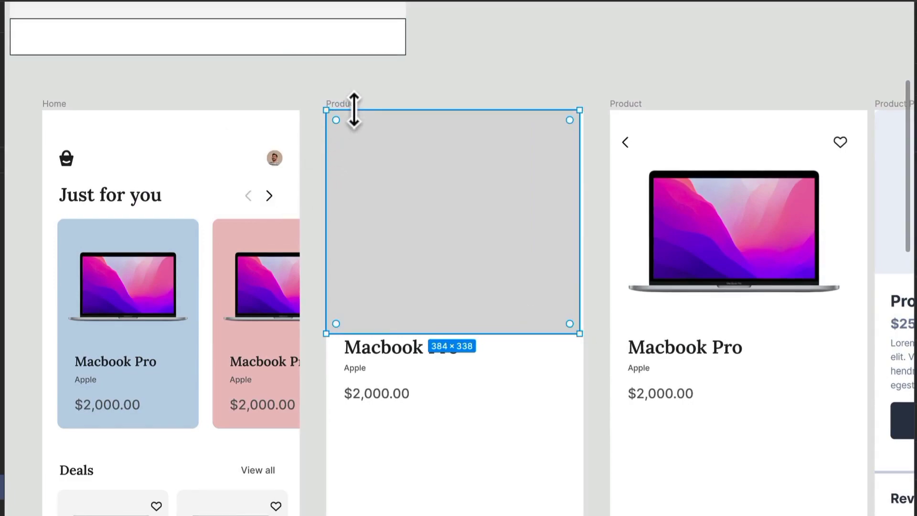
key("ctrl+bracketleft")
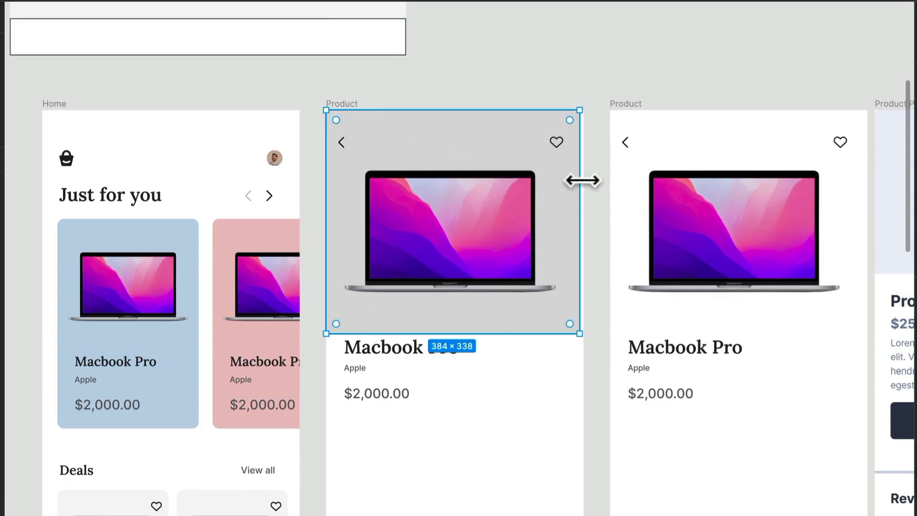
left_click_drag(582, 180, 586, 184)
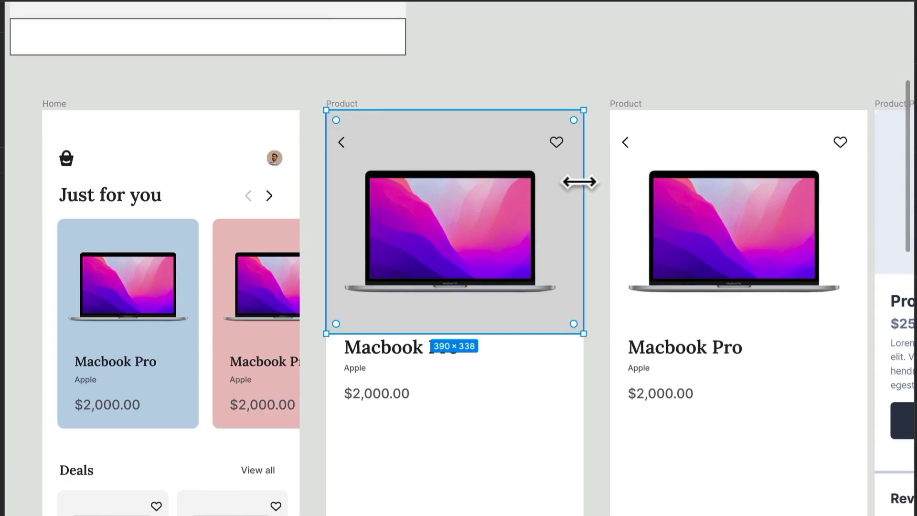
Fill the rectangle behind the laptop with the lightest grey sampled from the neutrals palette
key("i")
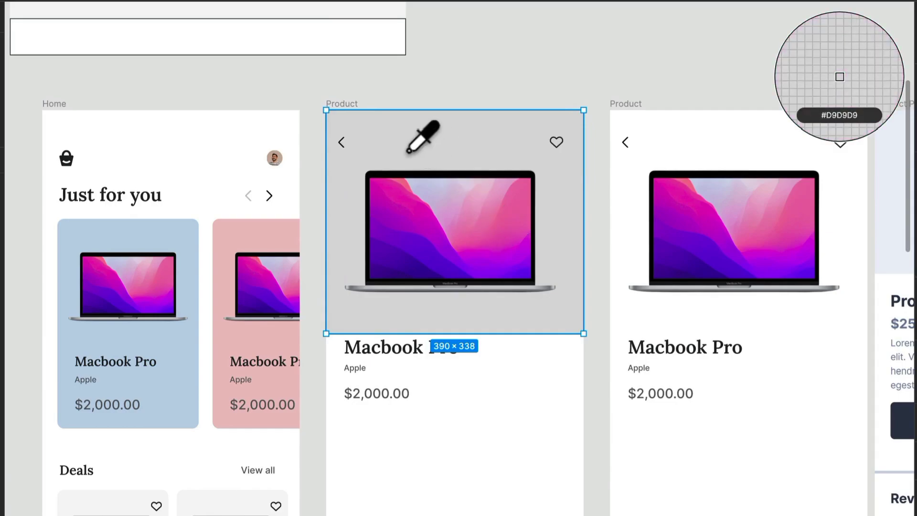
scroll(418, 143, "up", 6)
left_click(381, 321)
left_click(598, 353)
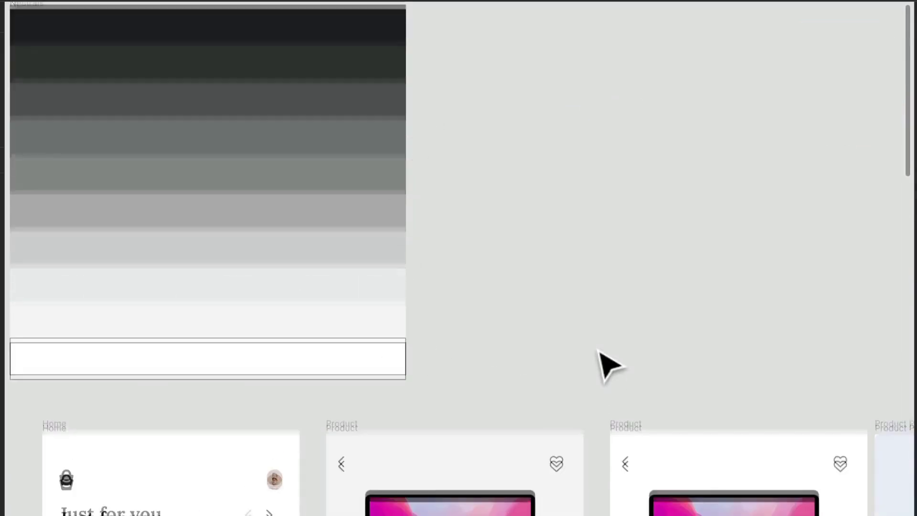
Move the first Product frame's text block down to Y 359, clear of the grey rectangle
scroll(523, 423, "down", 5)
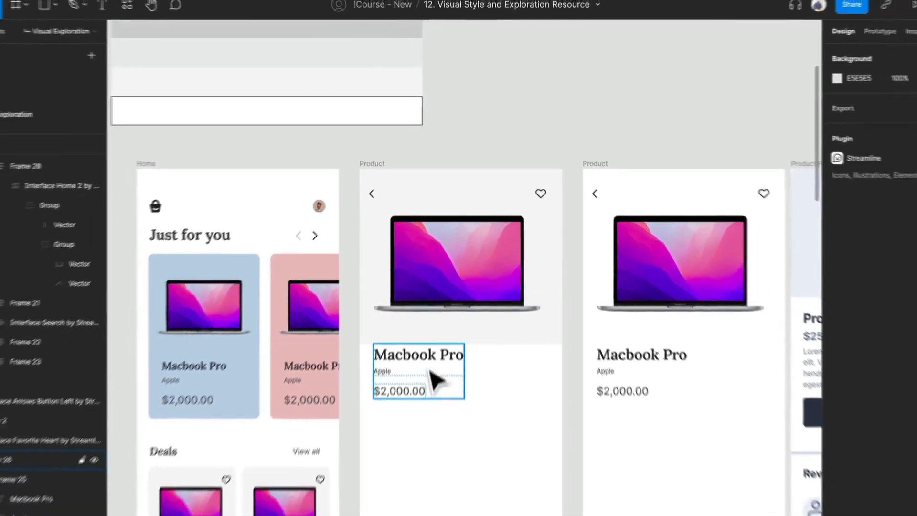
left_click(432, 375)
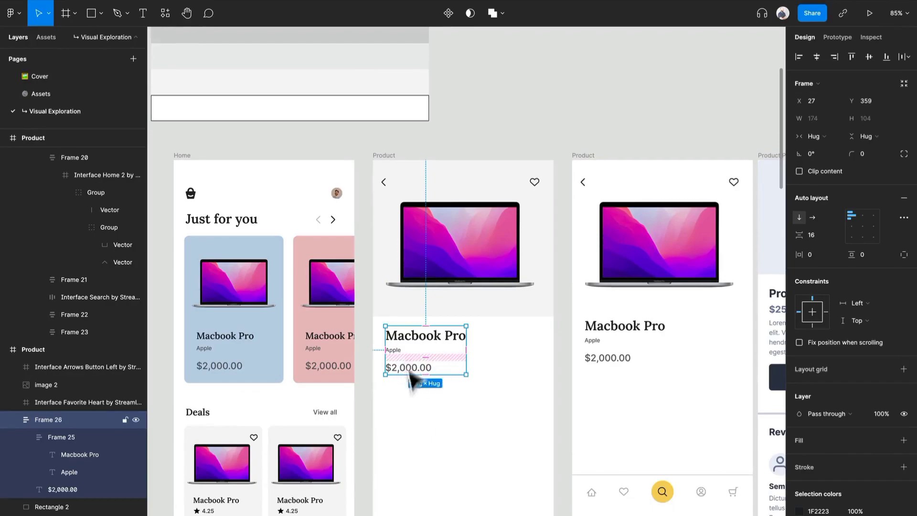
Copy the star and 4.25 rating from the Home screen's second deal card into the product text block, below Apple
scroll(421, 382, "up", 2)
scroll(420, 381, "down", 4)
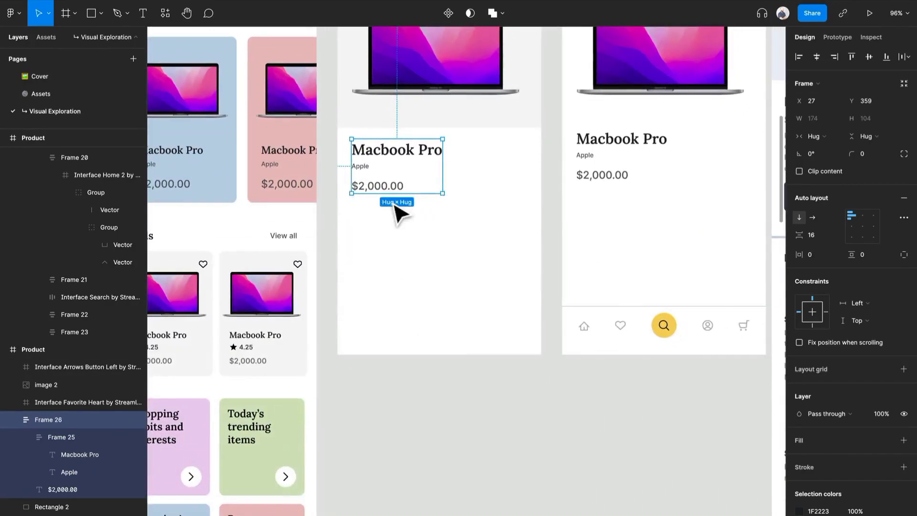
scroll(398, 212, "down", 2)
left_click(271, 341)
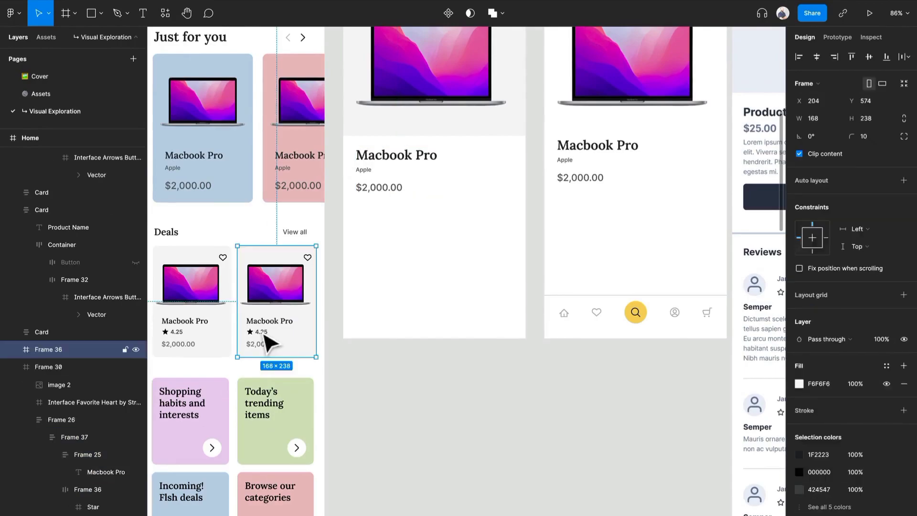
left_click(263, 333)
left_click(392, 154)
key("ctrl+v")
Set the font size of the Apple brand text to 14
scroll(387, 167, "up", 5)
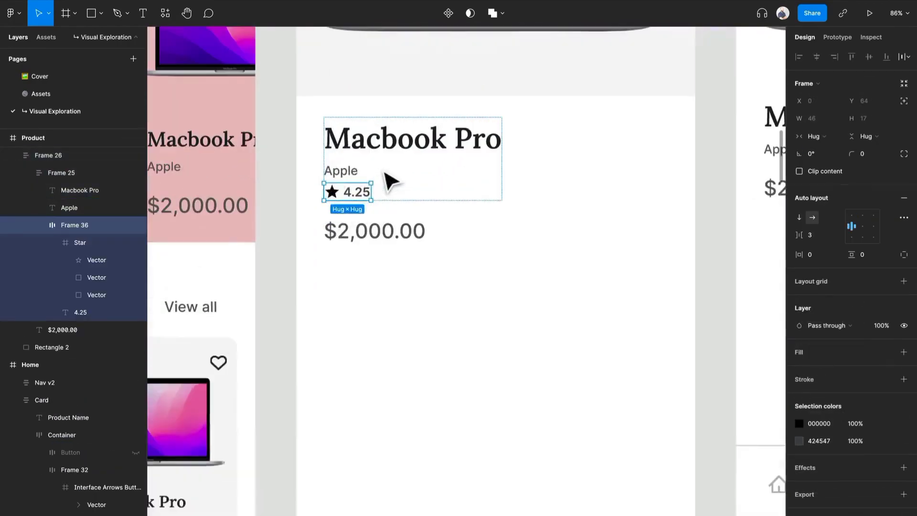
left_click(352, 175)
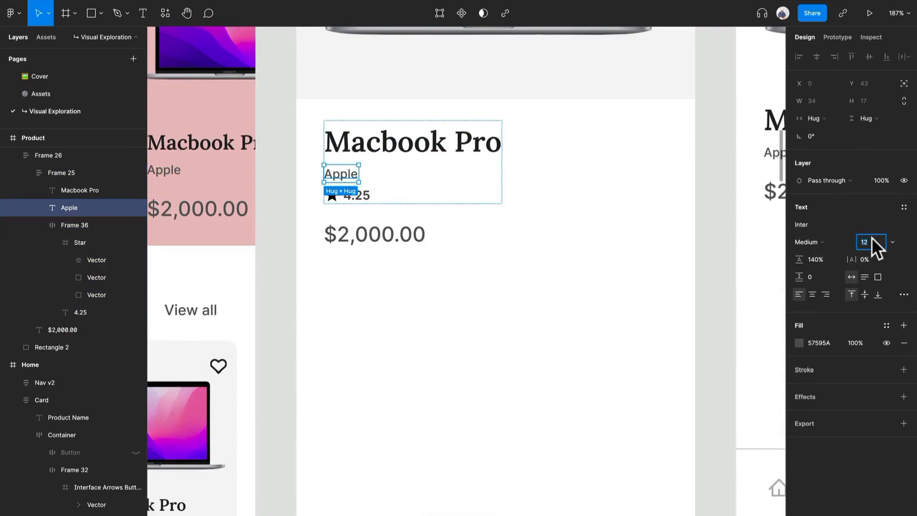
type("14")
key("Return")
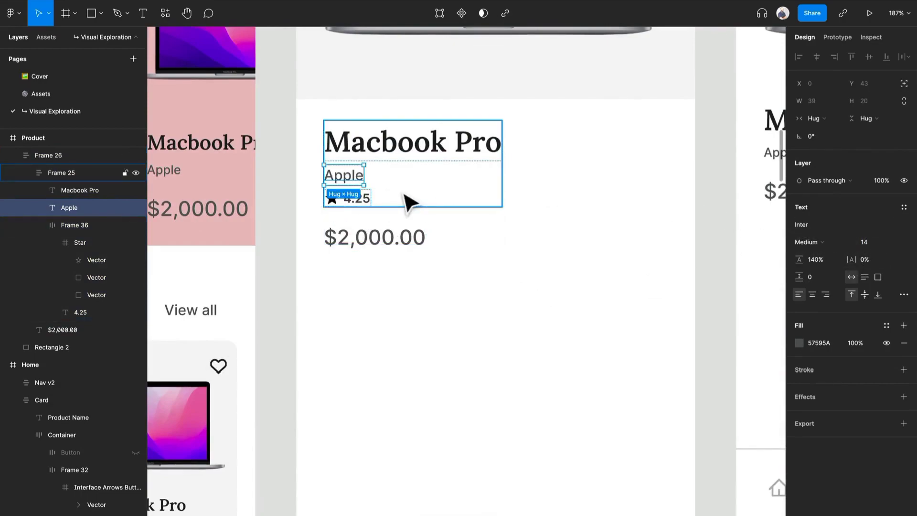
Set the font size of the 4.25 rating text to 14
left_click(356, 203)
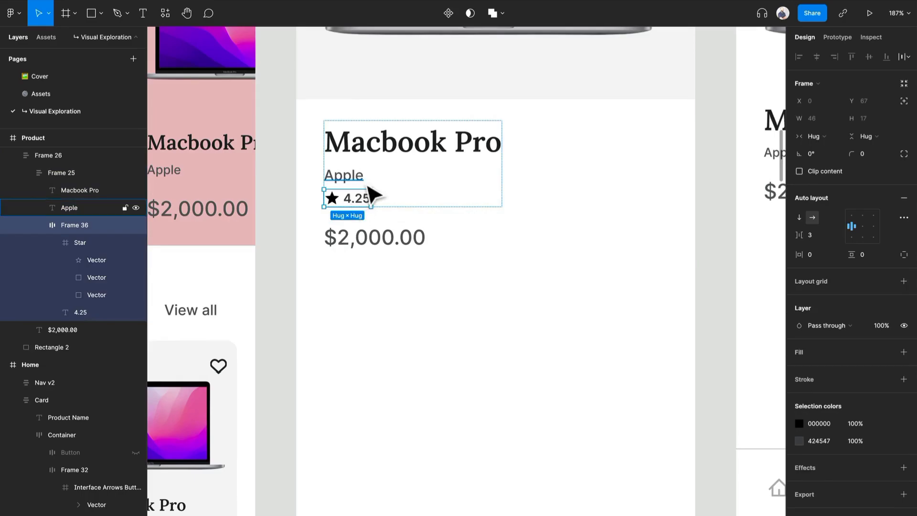
double_click(365, 204)
left_click(871, 242)
type("14")
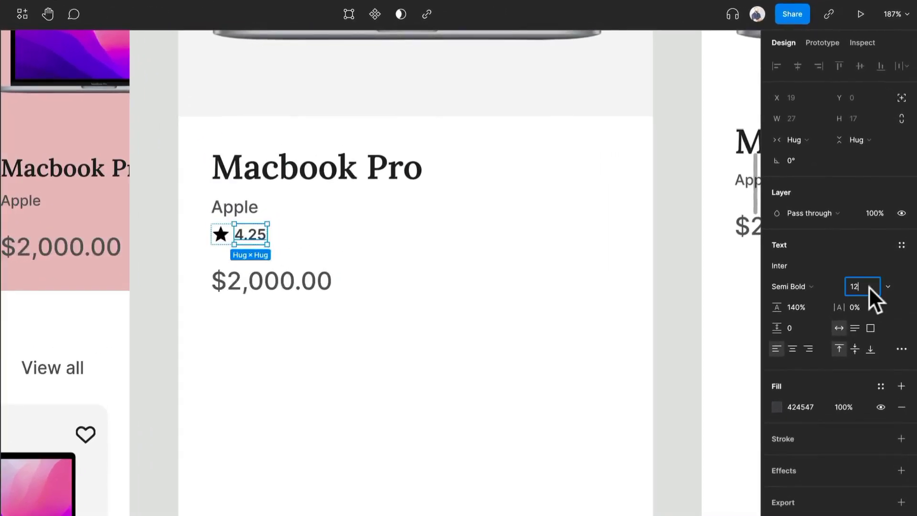
key("Return")
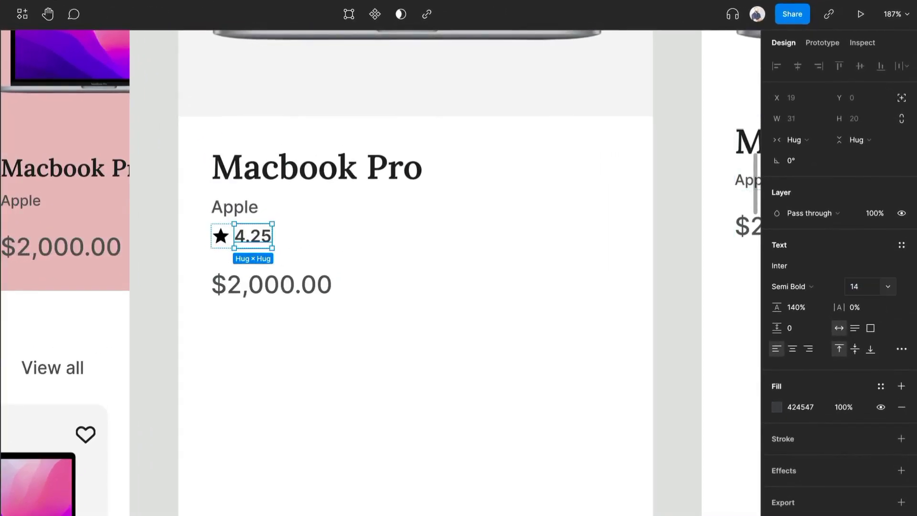
Duplicate the 4.25 text beside itself, change the copy to "12 Reviews" and set its font weight to Medium
key("ctrl+d")
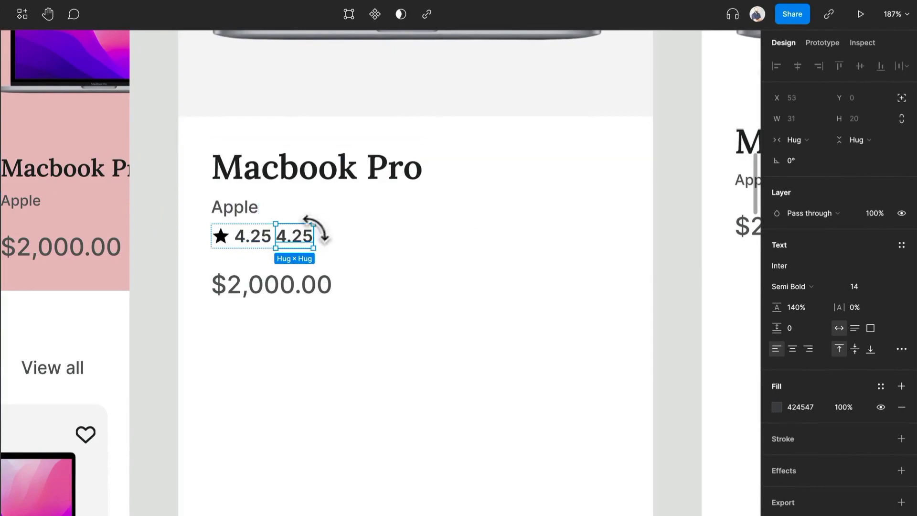
double_click(286, 237)
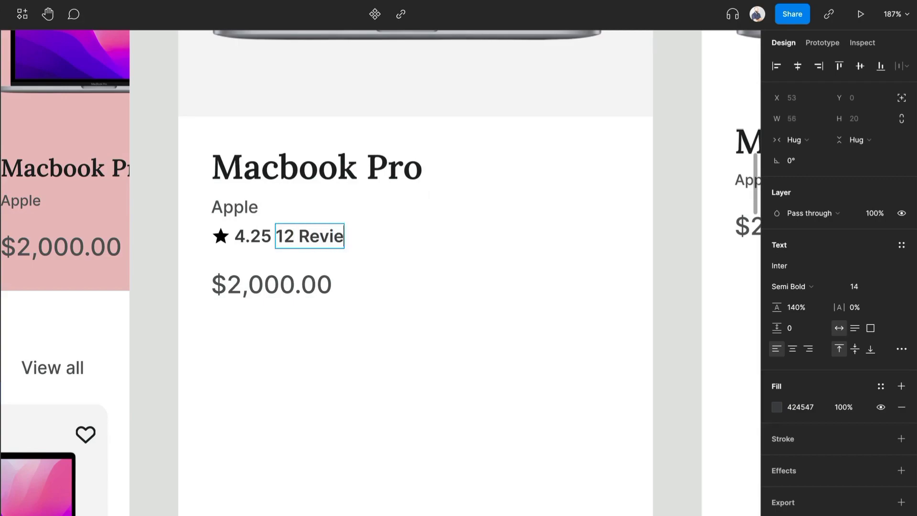
key("ctrl+a")
left_click(810, 289)
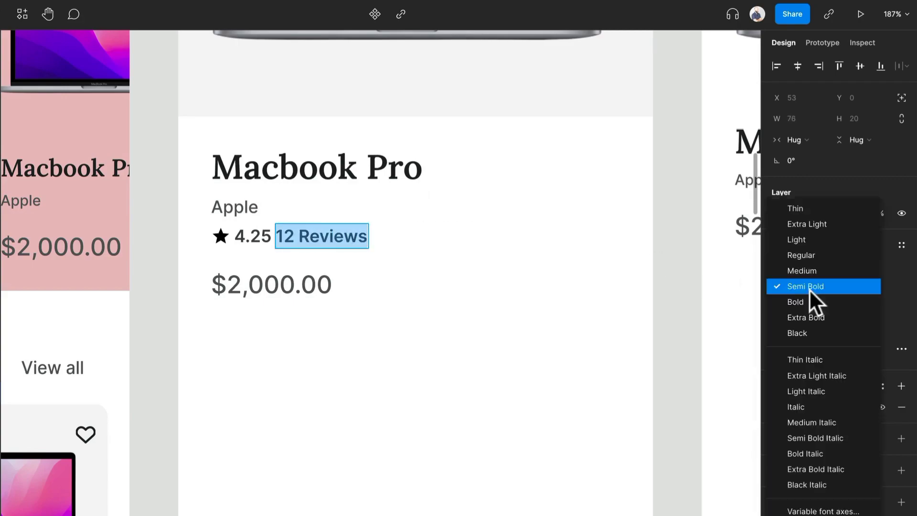
left_click(824, 254)
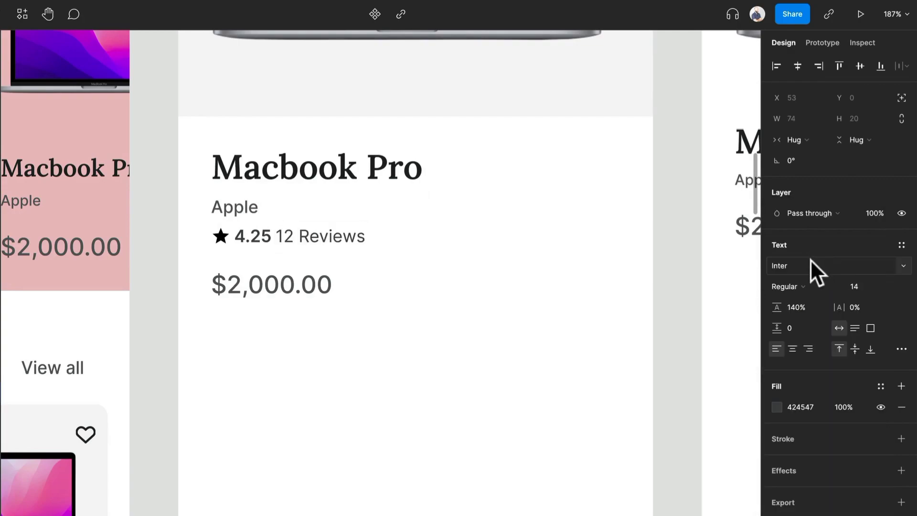
left_click(813, 288)
left_click(815, 300)
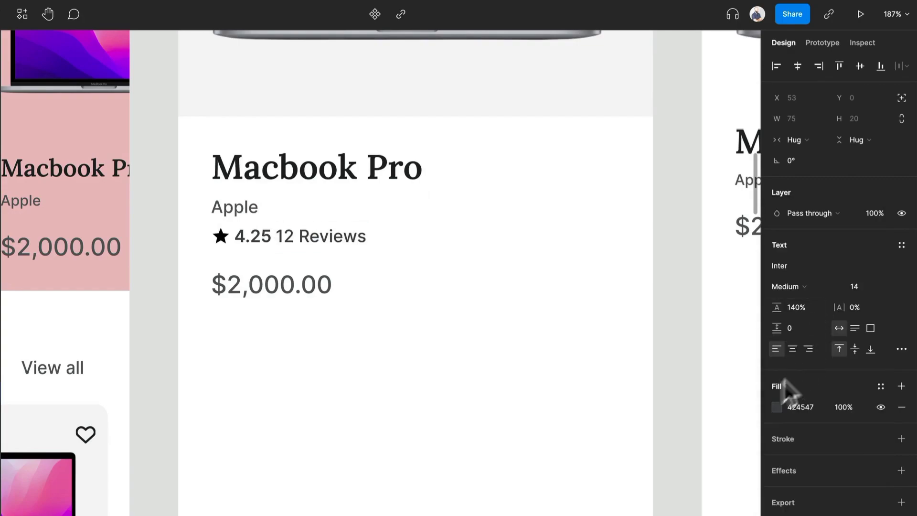
Recolour the 12 Reviews text with the mid-grey 8E9090 sampled from the neutrals palette
left_click(776, 407)
left_click(624, 510)
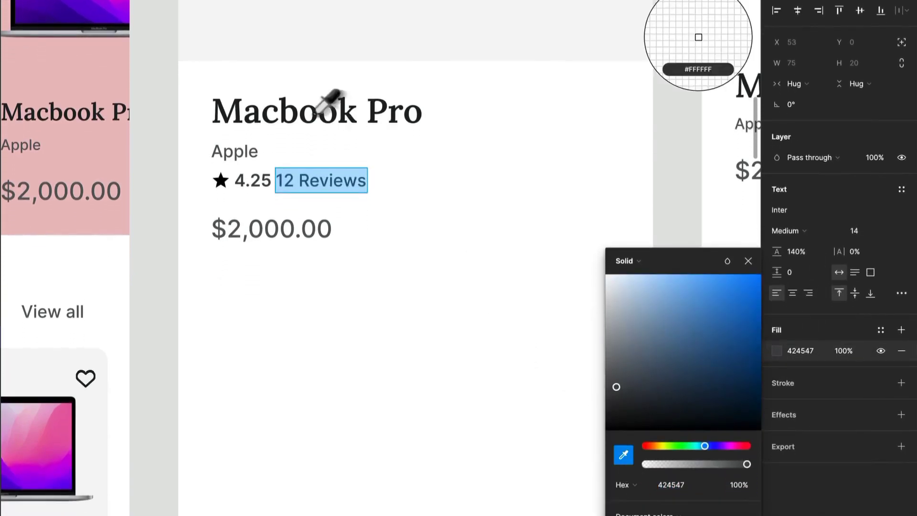
scroll(301, 170, "down", 3)
scroll(301, 117, "down", 2)
scroll(434, 93, "up", 10)
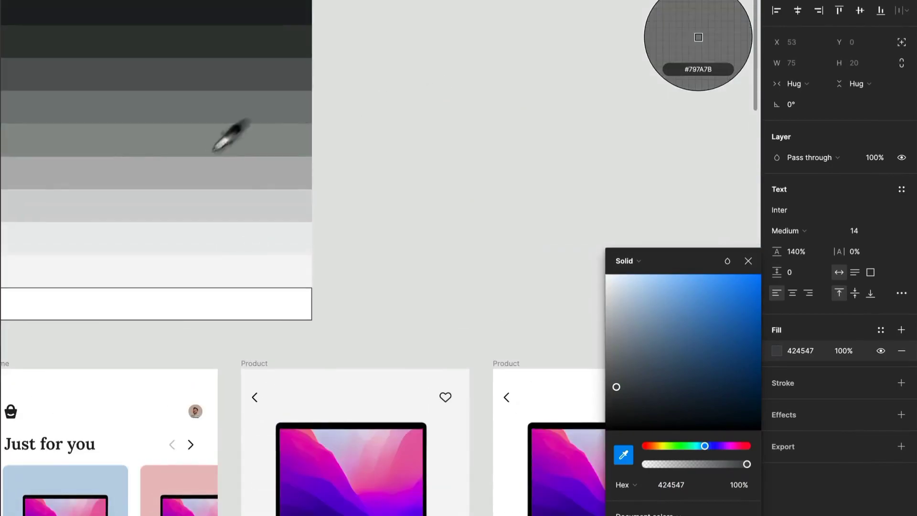
left_click(263, 143)
scroll(342, 262, "down", 8)
scroll(344, 263, "up", 1)
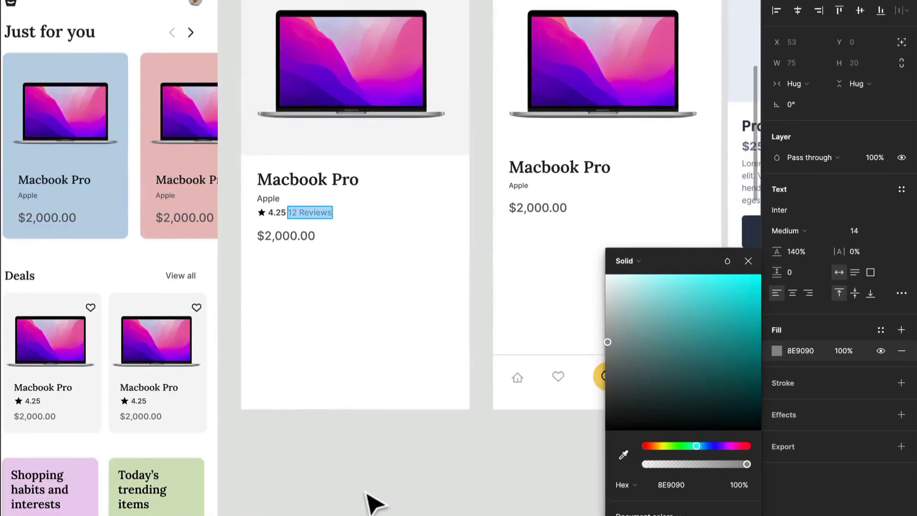
Delete the $2,000.00 price below the rating row on the grey-background Product screen
left_click(296, 447)
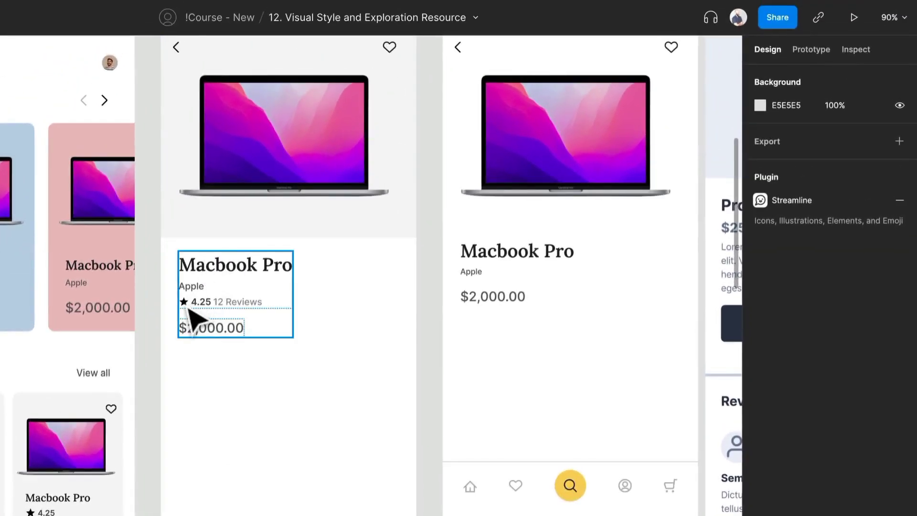
double_click(233, 325)
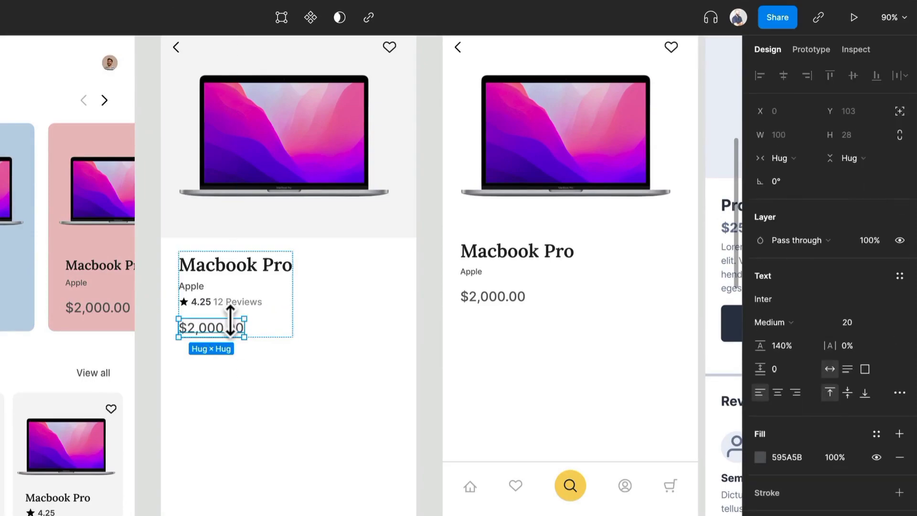
key("Delete")
Copy the wireframe's Lorem ipsum description below the rating row on the grey-background Product screen
scroll(241, 339, "right", 6)
scroll(241, 340, "down", 1)
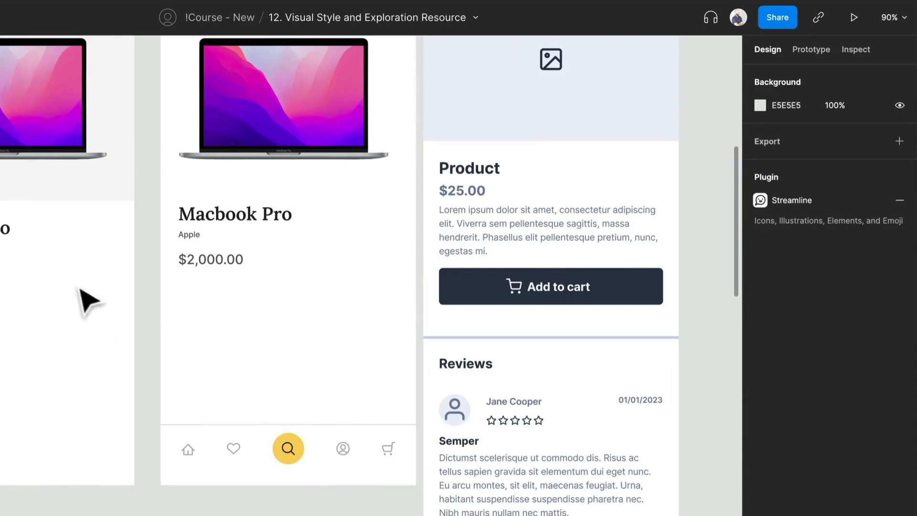
left_click_drag(5, 290, 208, 304)
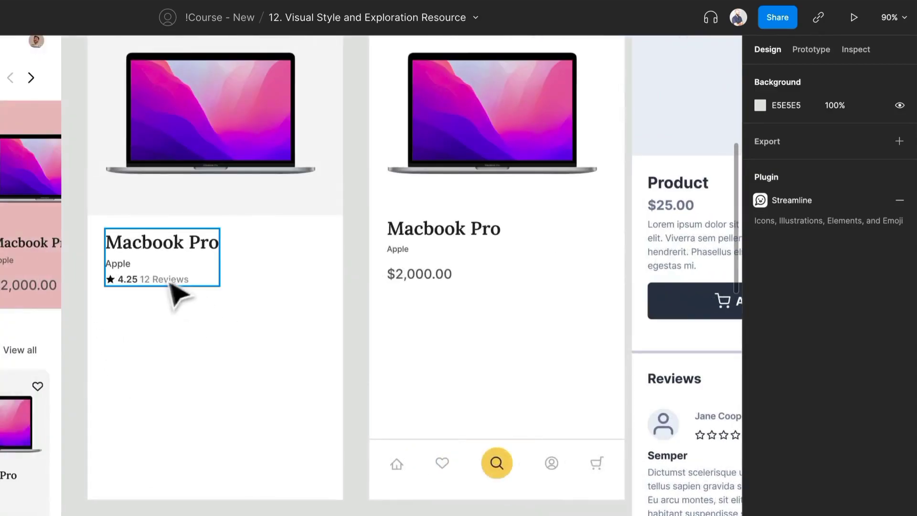
left_click(686, 256)
double_click(687, 256)
left_click_drag(665, 277, 147, 337)
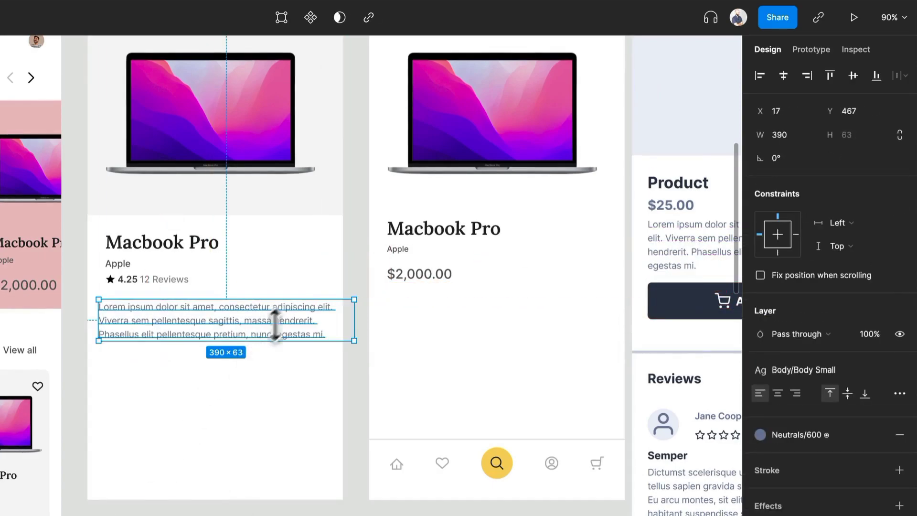
Narrow the copied description to a width of 342 and align it with the title at X 27
left_click_drag(352, 320, 323, 314)
key("Right")
key("Right")
key("Right")
key("Right")
key("Right")
key("Right")
key("Right")
key("Right")
key("Right")
key("Right")
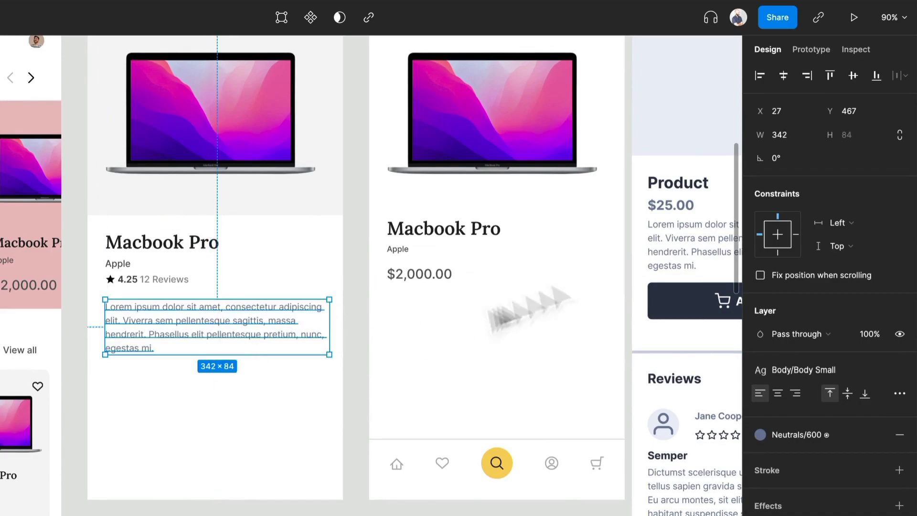
Detach the description's shared text and colour styles and set its font size to 16
left_click(898, 369)
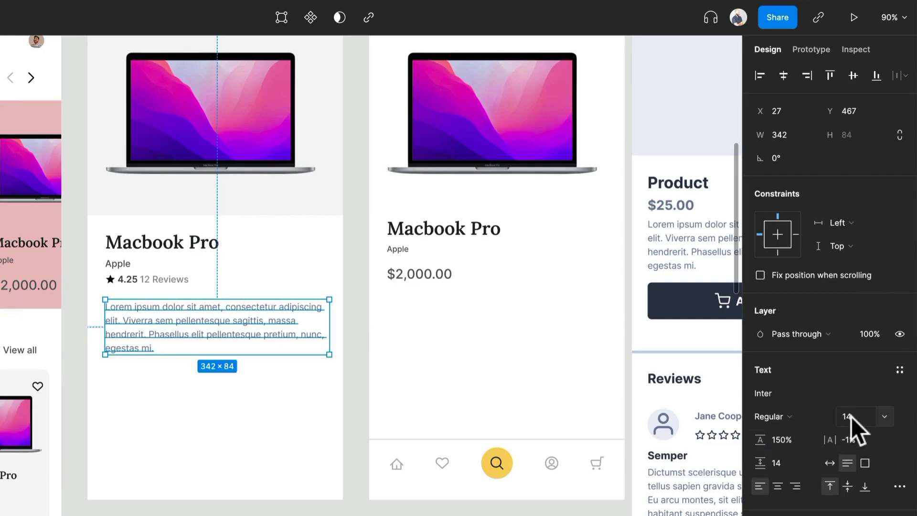
type("16")
key("Return")
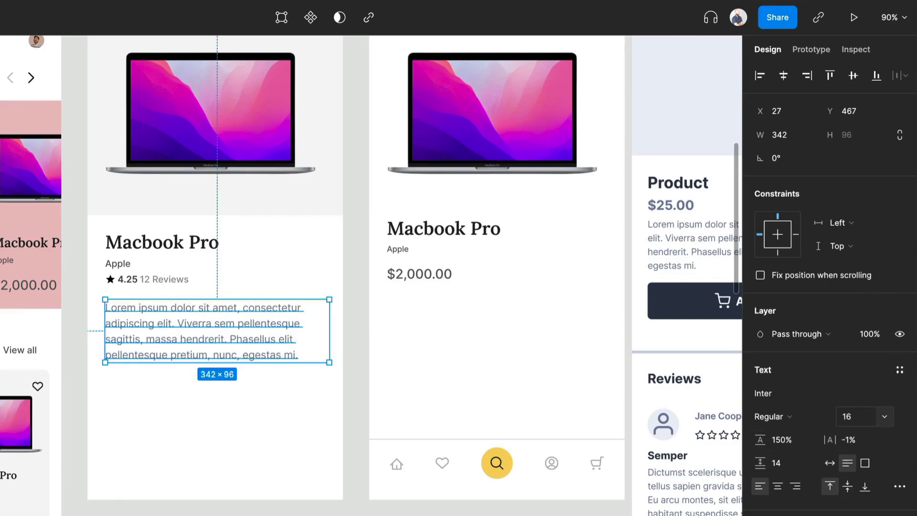
left_click(782, 417)
left_click(784, 419)
left_click(869, 398)
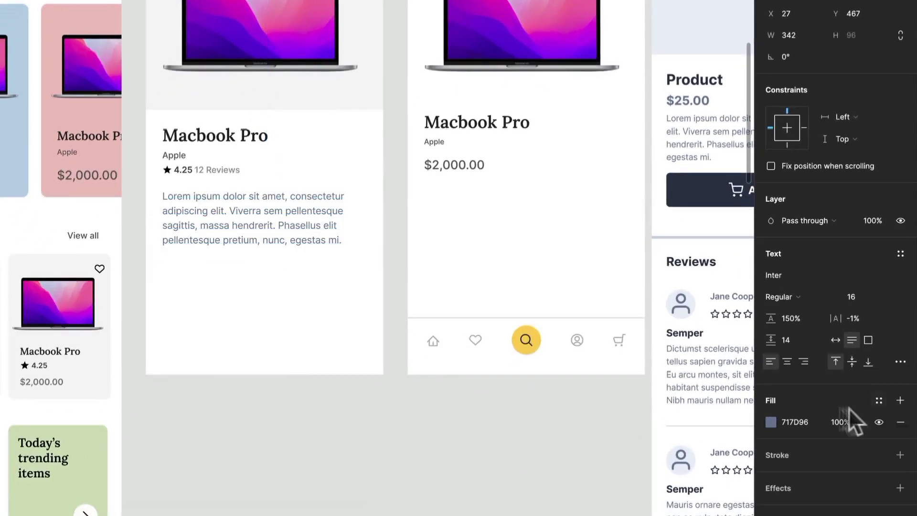
Recolour the description text with the mid-grey 8E9090 sampled from the neutrals palette
left_click(770, 423)
left_click(611, 444)
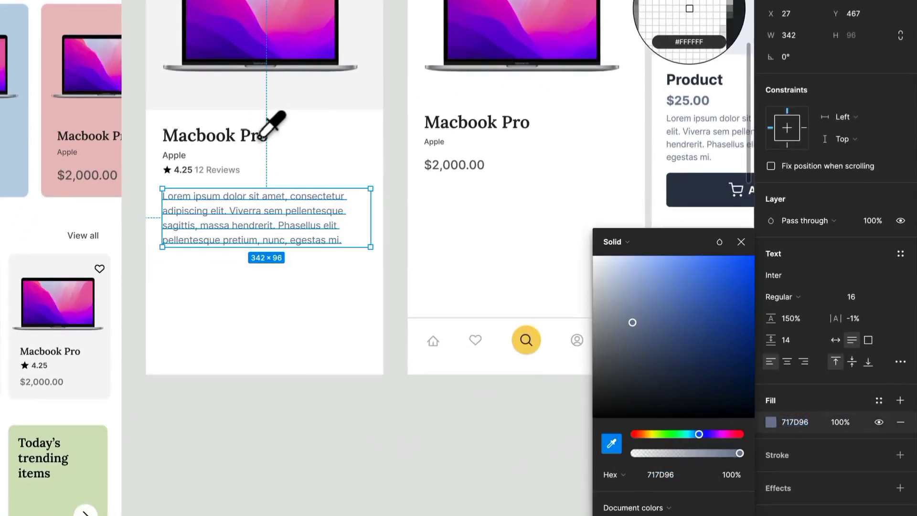
scroll(311, 144, "down", 2)
scroll(260, 139, "up", 10)
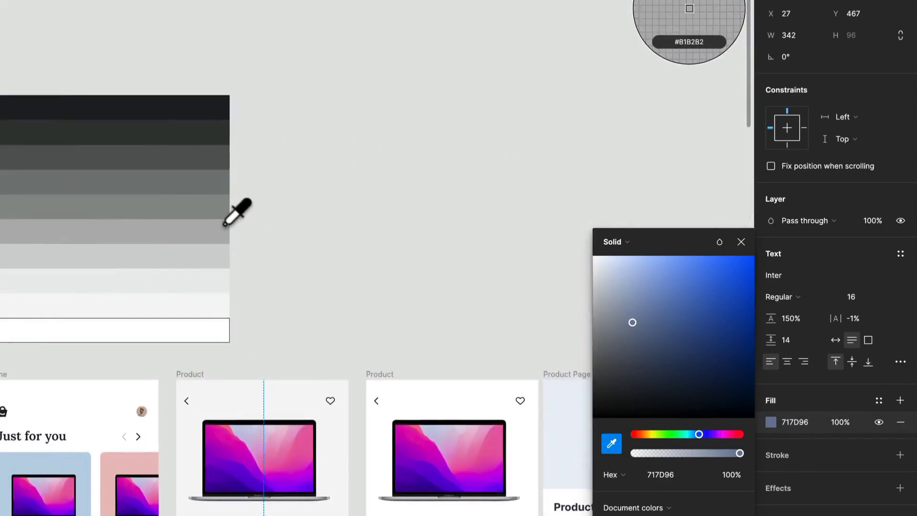
left_click(225, 213)
scroll(231, 238, "down", 6)
scroll(256, 370, "up", 5)
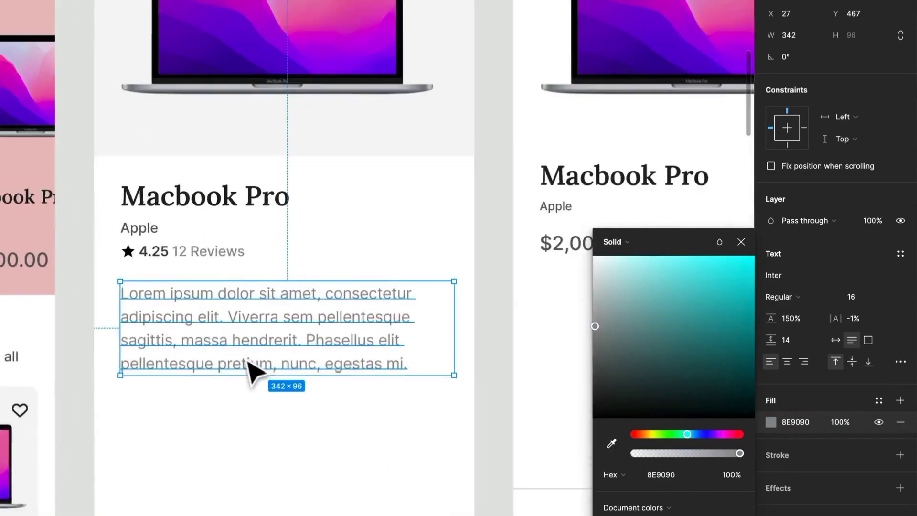
Recolour the description text with the dark grey 57595A sampled from the neutrals palette
scroll(252, 370, "down", 3)
left_click(611, 443)
scroll(365, 139, "up", 5)
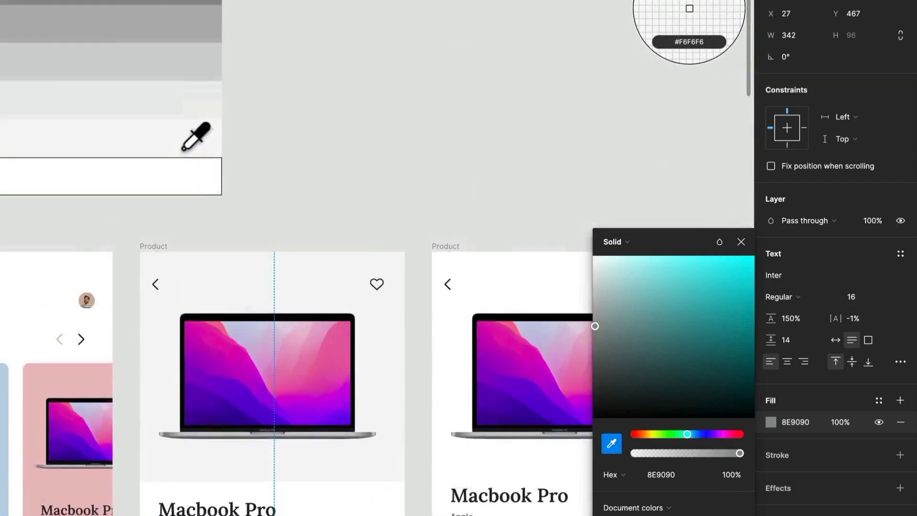
scroll(183, 149, "up", 4)
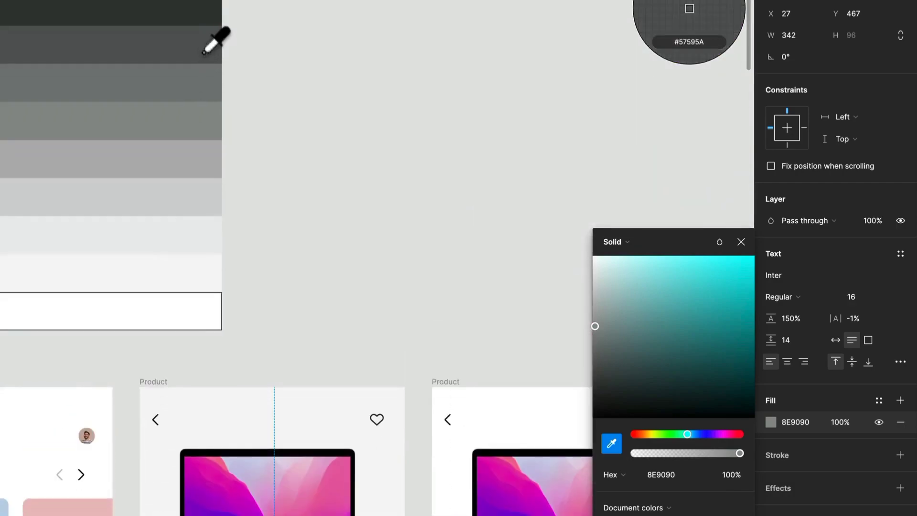
left_click(206, 55)
scroll(334, 239, "down", 5)
left_click(358, 115)
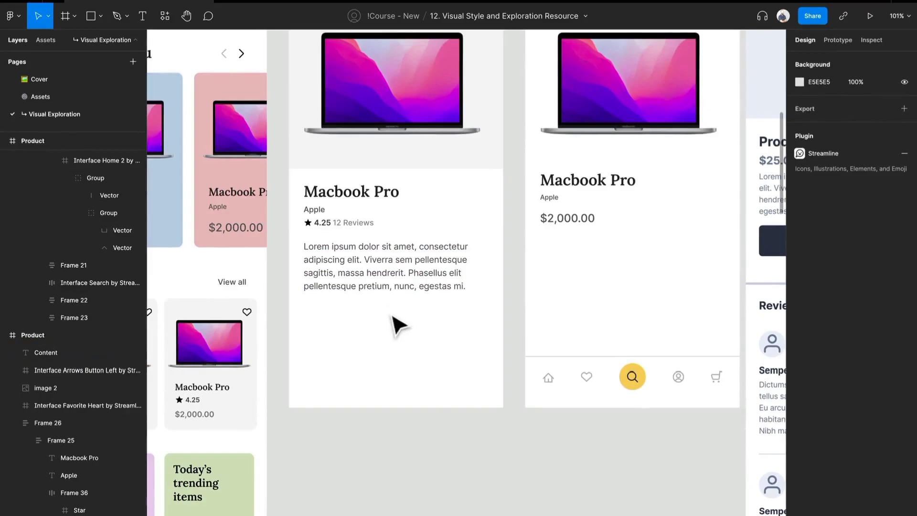
Move the Macbook Pro title block and the description down together, leaving more room below the laptop image
scroll(334, 310, "up", 2)
scroll(416, 436, "down", 3)
scroll(420, 420, "up", 2)
scroll(402, 454, "down", 2)
scroll(401, 444, "up", 1)
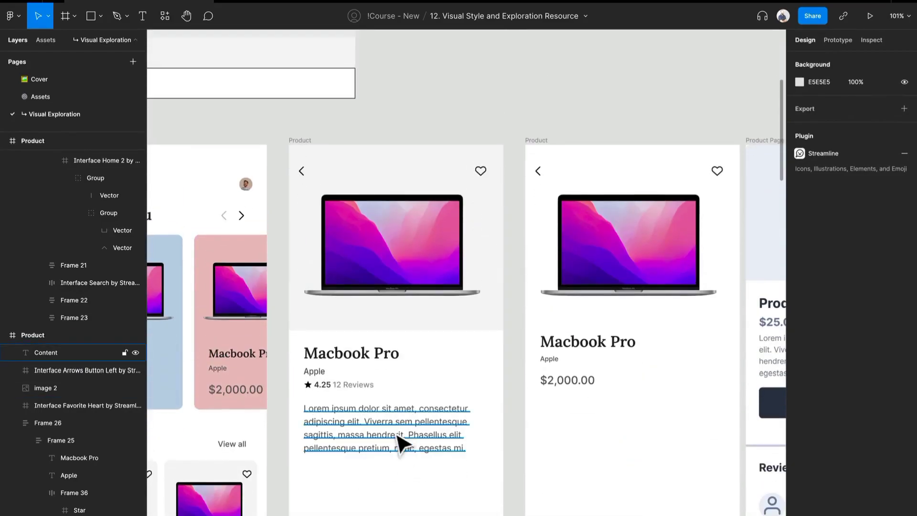
left_click(397, 436)
left_click(352, 381, "shift")
left_click_drag(351, 368, 354, 404)
key("super+z")
left_click_drag(451, 420, 448, 478)
scroll(448, 456, "down", 1)
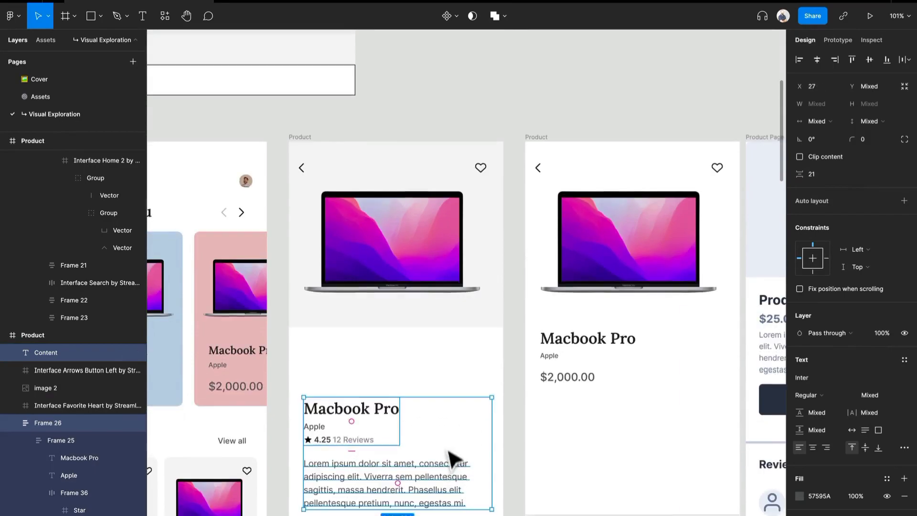
Extend the grey background rectangle to a height of about 425 and lower the laptop image to Y 126
scroll(453, 464, "down", 1)
left_click(445, 289)
left_click_drag(442, 295, 442, 345)
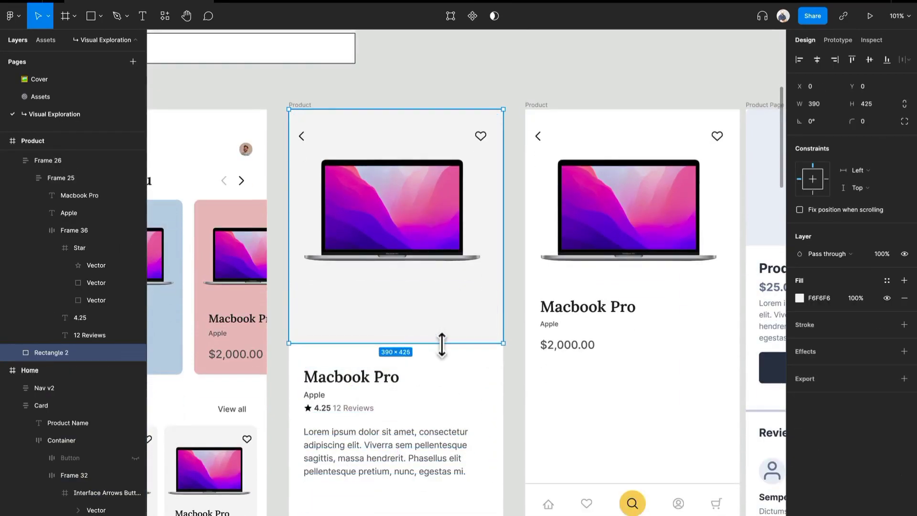
left_click(440, 224)
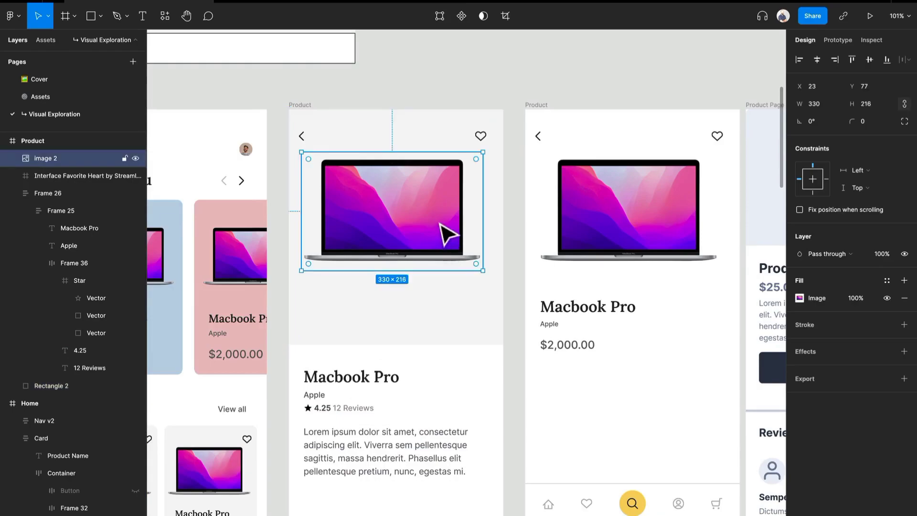
left_click_drag(446, 235, 444, 261)
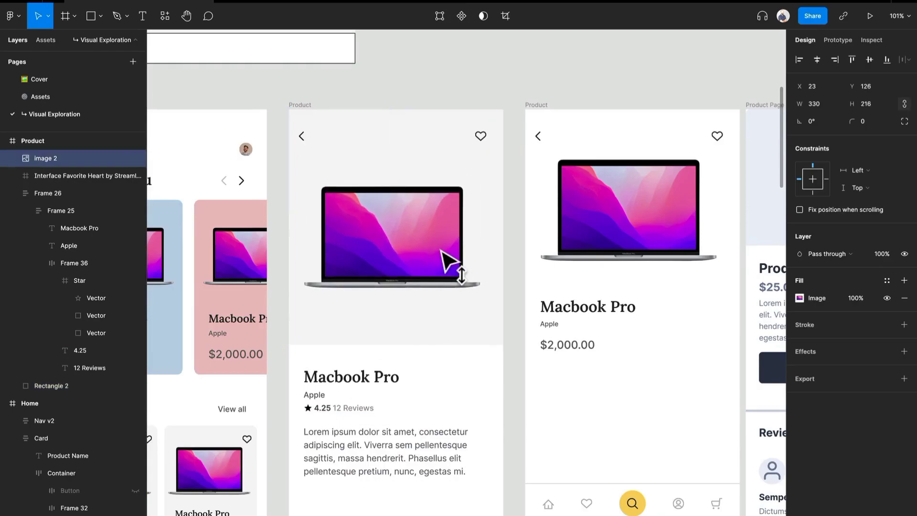
Duplicate the Macbook Pro title block below the description and delete the duplicate's rating and reviews row
scroll(442, 260, "down", 5)
scroll(399, 380, "down", 1)
key("r")
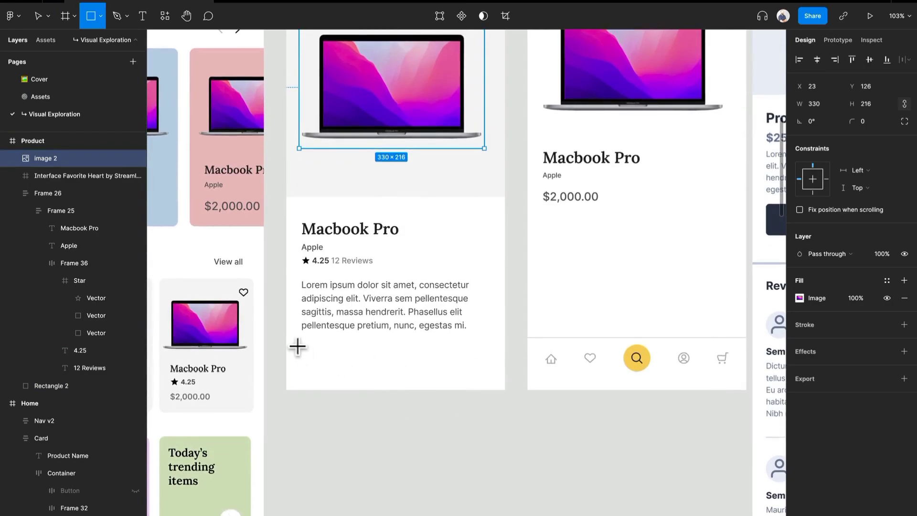
key("v")
left_click(348, 235)
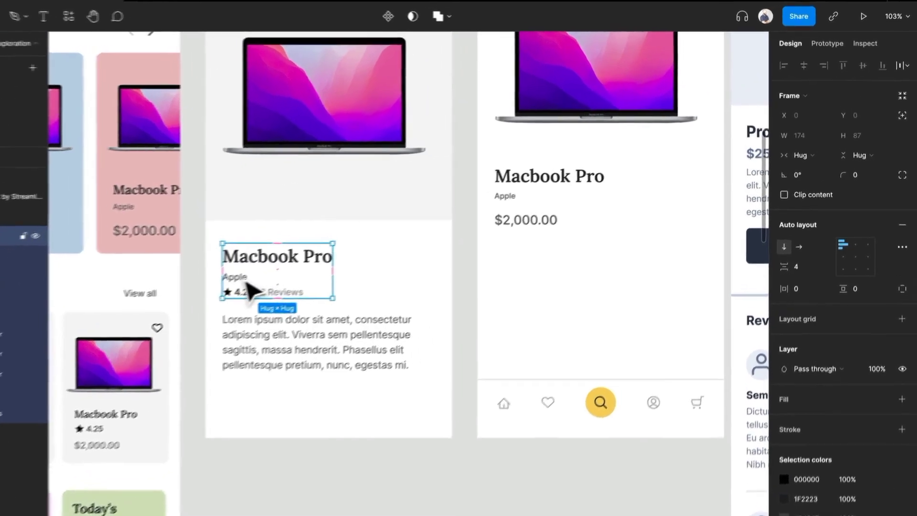
double_click(243, 281)
left_click_drag(285, 299, 286, 442)
double_click(238, 452)
key("Delete")
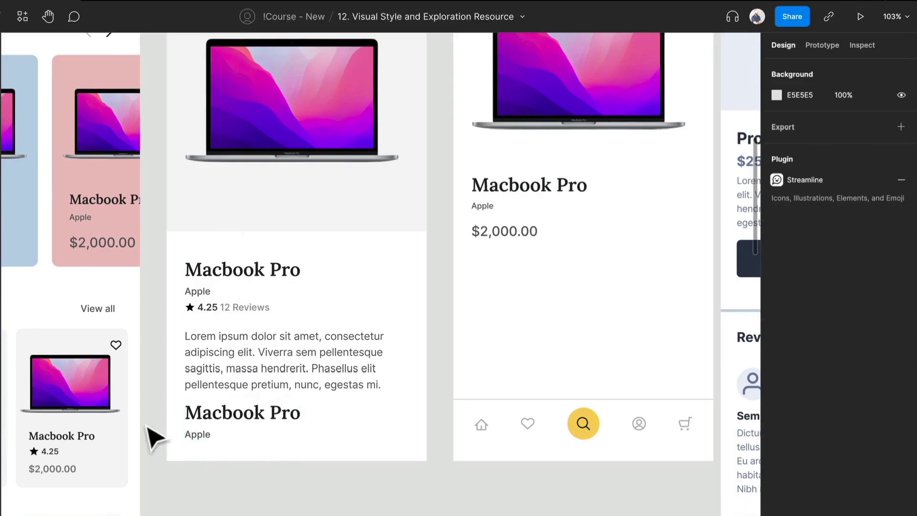
Change the duplicated title's text to "$2,000.00" and the duplicated Apple text to "With your options"
double_click(222, 420)
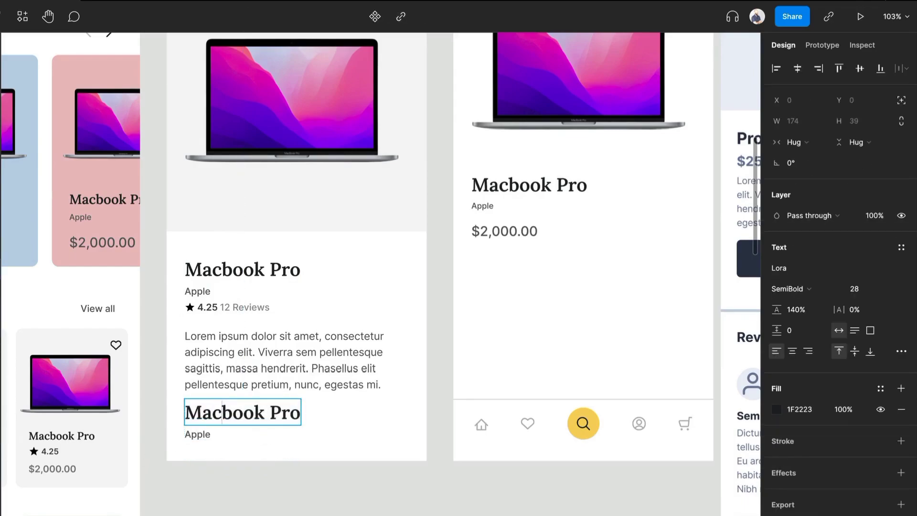
key("ctrl+a")
type("$")
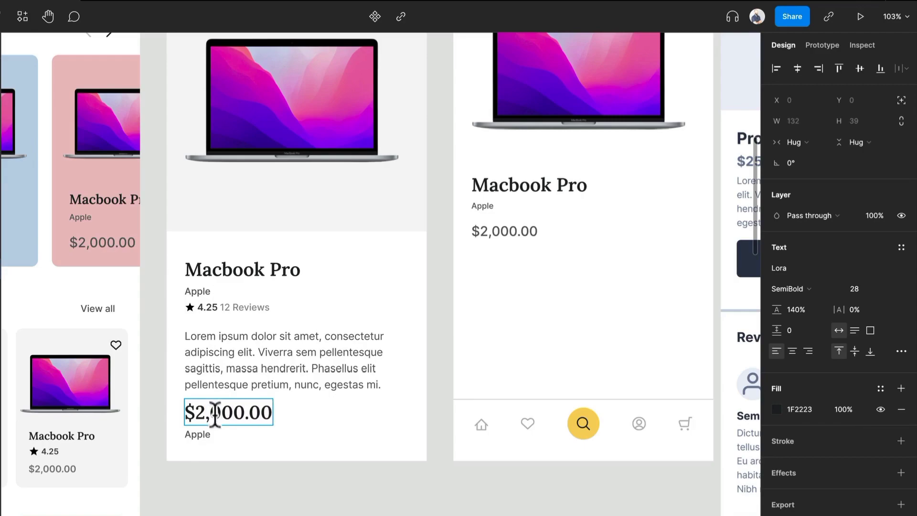
key("Escape")
double_click(199, 435)
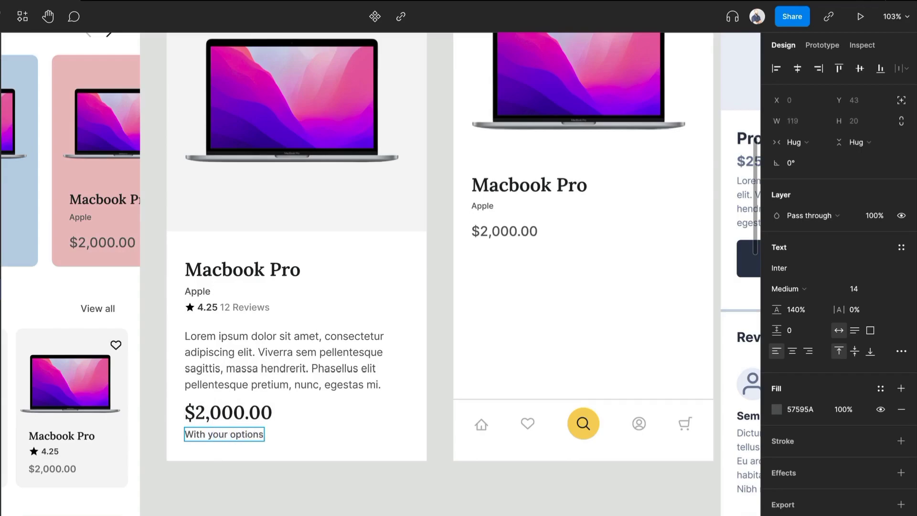
left_click(260, 483)
Move the "With your options" text above the $2,000.00 price within their auto layout frame
left_click(248, 436)
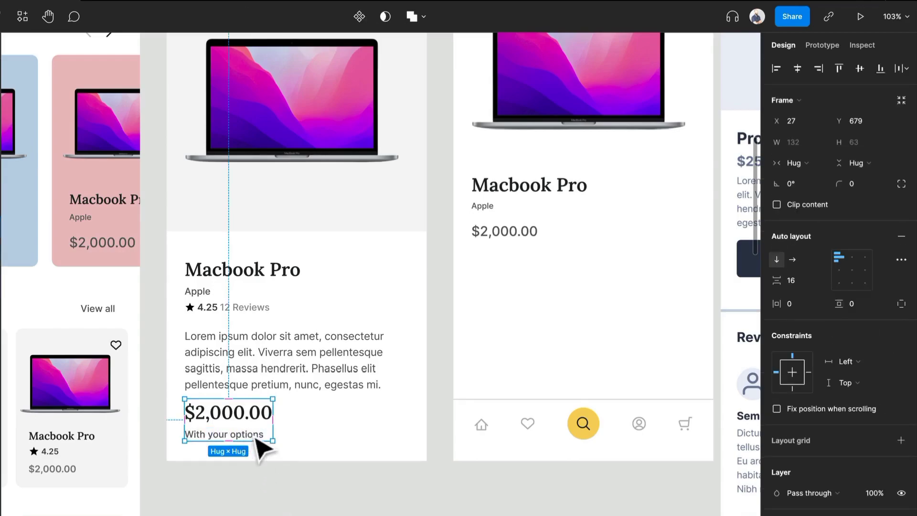
left_click(256, 435)
key("Up")
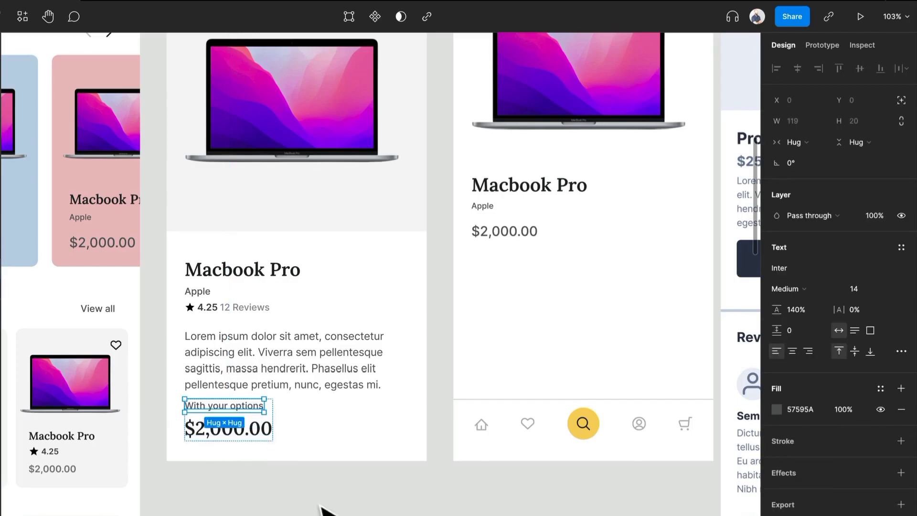
Set the $2,000.00 price below the description to Inter, Medium weight, size 20
left_click(267, 438)
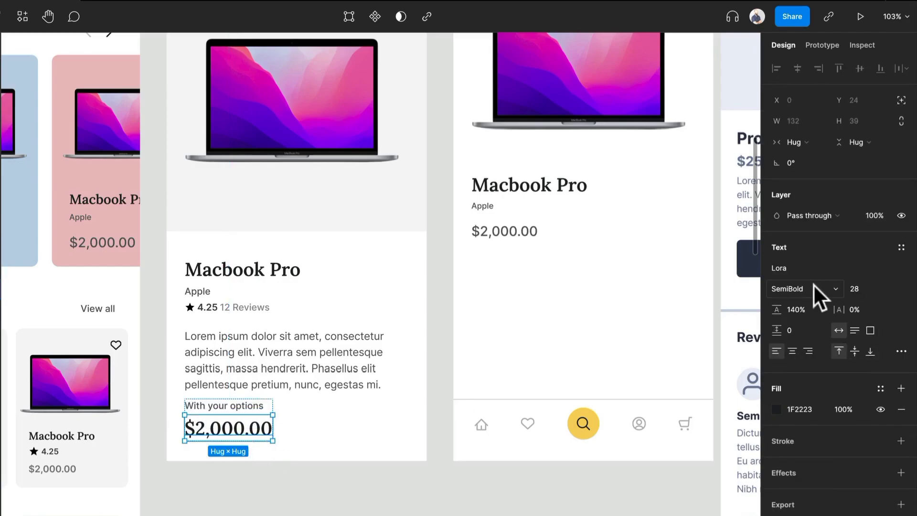
left_click(801, 267)
type("Inter")
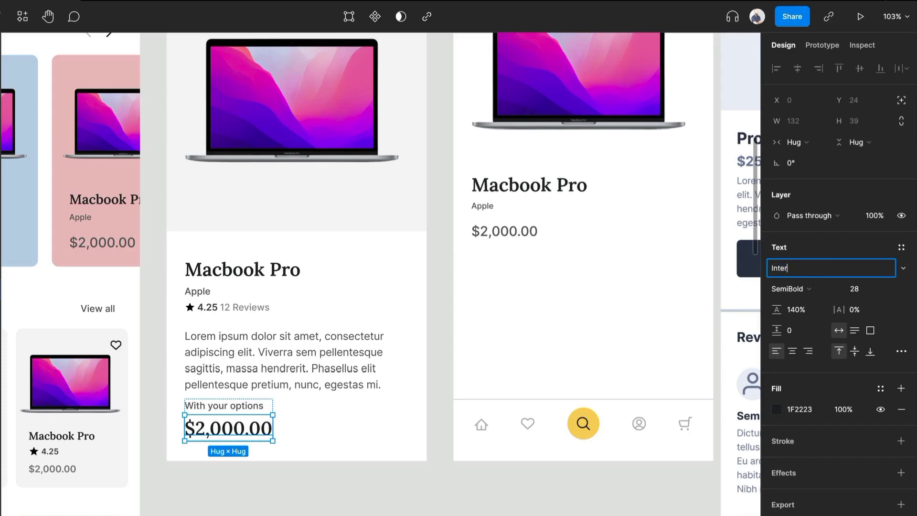
key("Return")
left_click(820, 285)
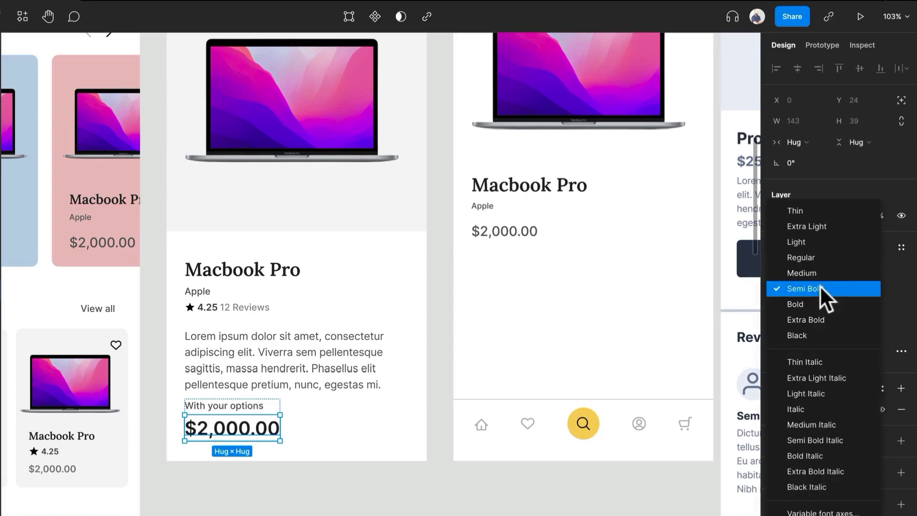
left_click(825, 272)
left_click(884, 288)
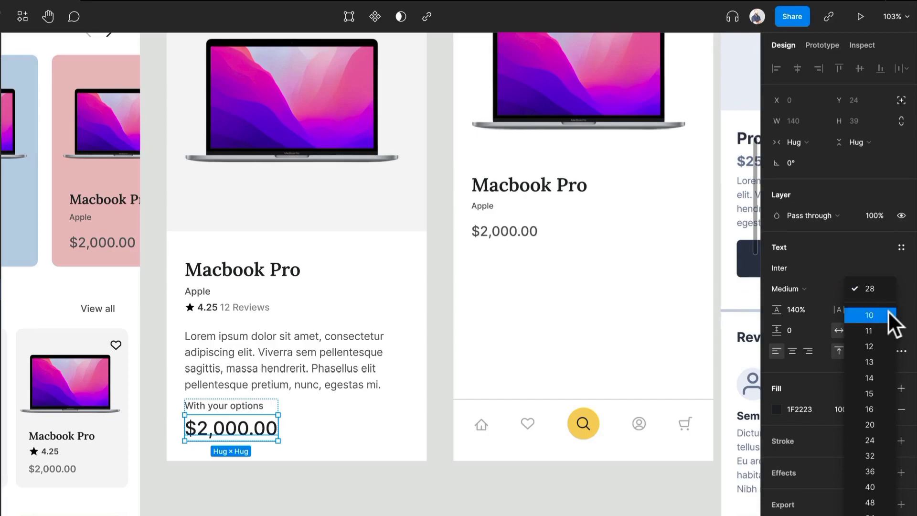
left_click(882, 422)
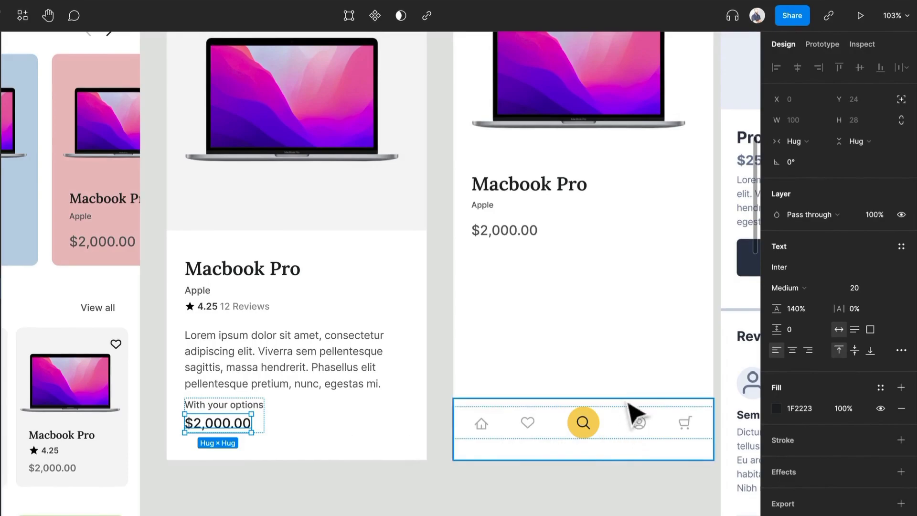
Remove the extra frame around the price block and set its "With your options" text to size 12 with 100% line height
left_click(379, 478)
left_click(213, 425)
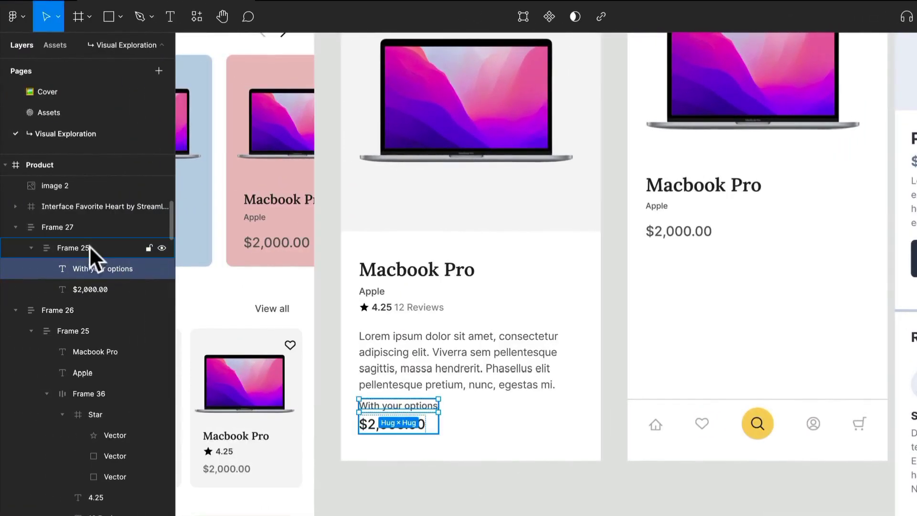
key("ctrl+shift+g")
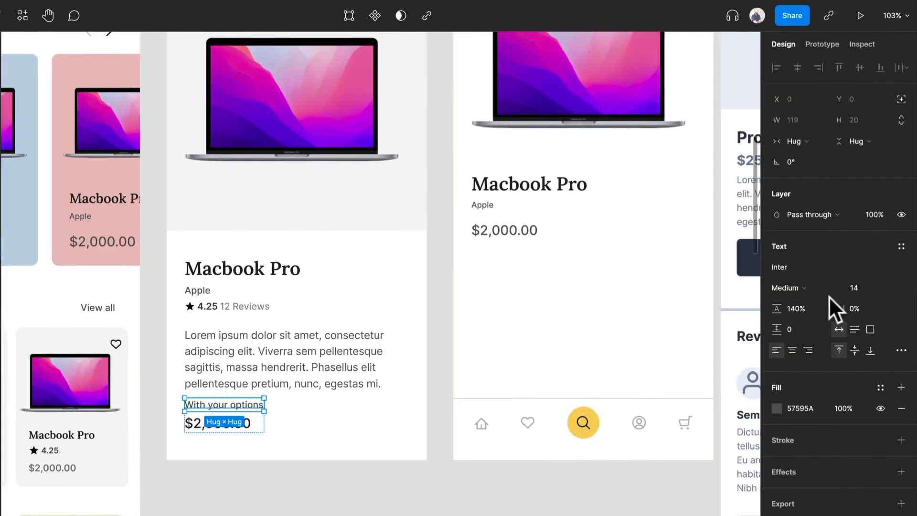
key("Return")
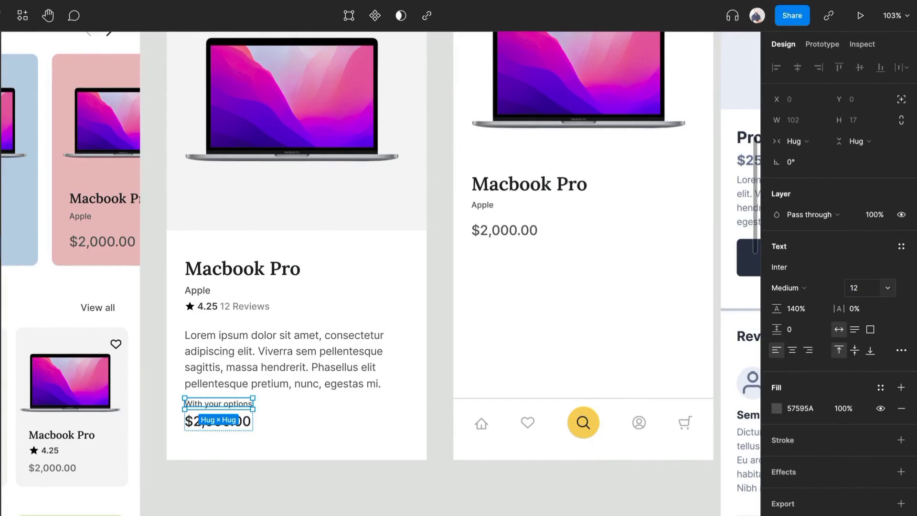
type("100")
key("Return")
left_click(262, 446)
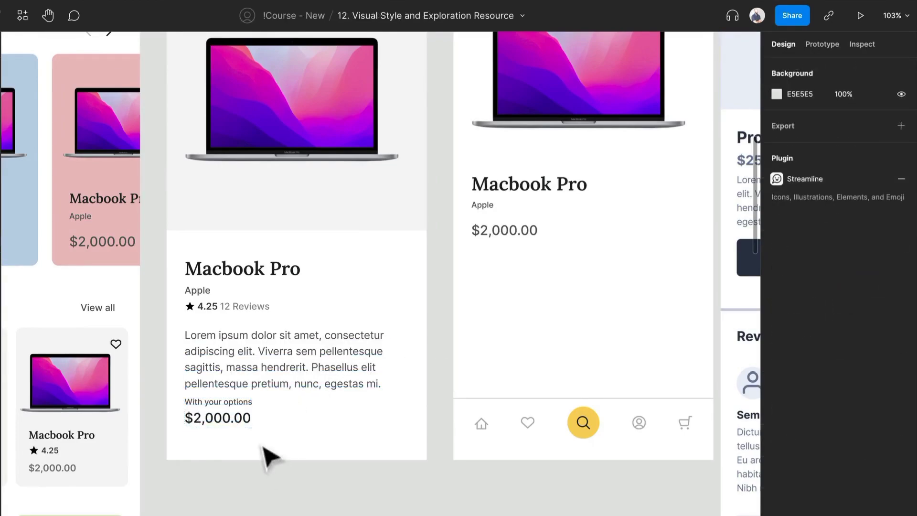
Move the "With your options" and $2,000.00 block down to about Y 706, leaving space beneath the description
left_click(244, 427)
left_click_drag(242, 435, 327, 454)
key("Escape")
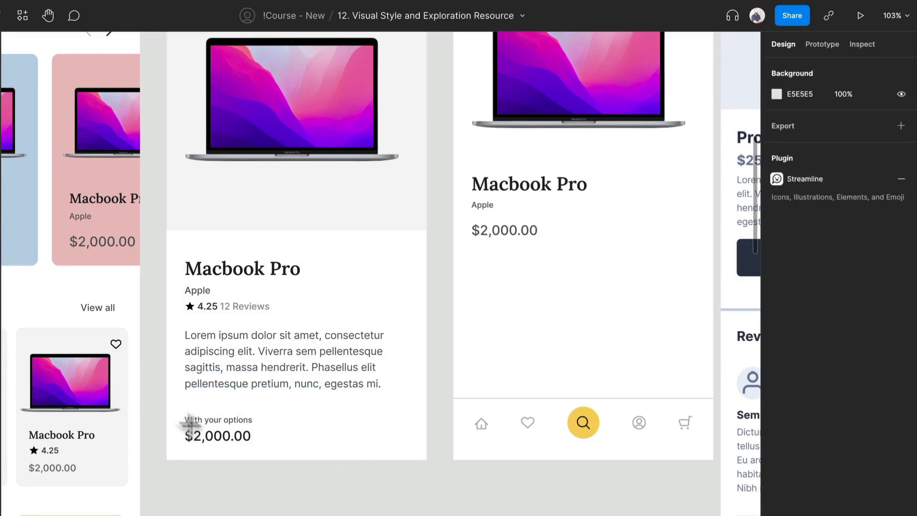
Draw a rectangle behind the price block, send it to the back and size it to 390 × 87 across the screen's full width
left_click_drag(172, 410, 427, 458)
right_click(420, 443)
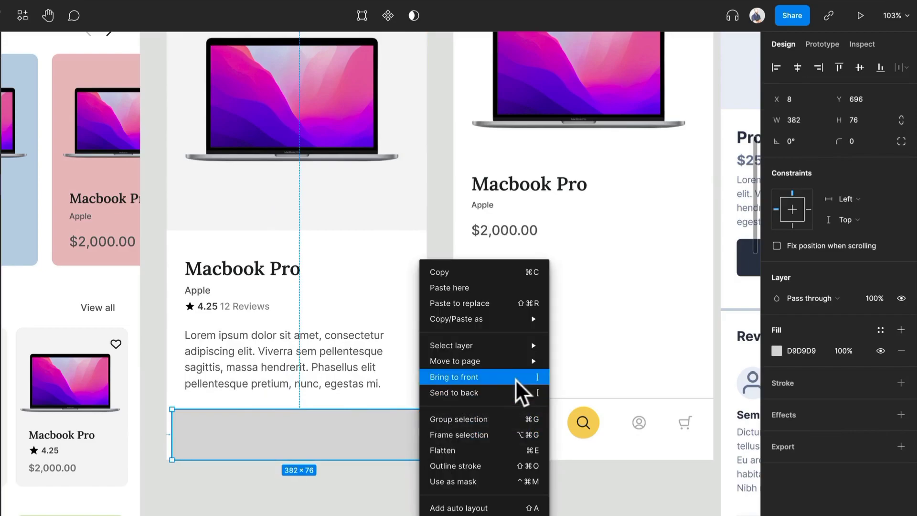
key("Escape")
key("[")
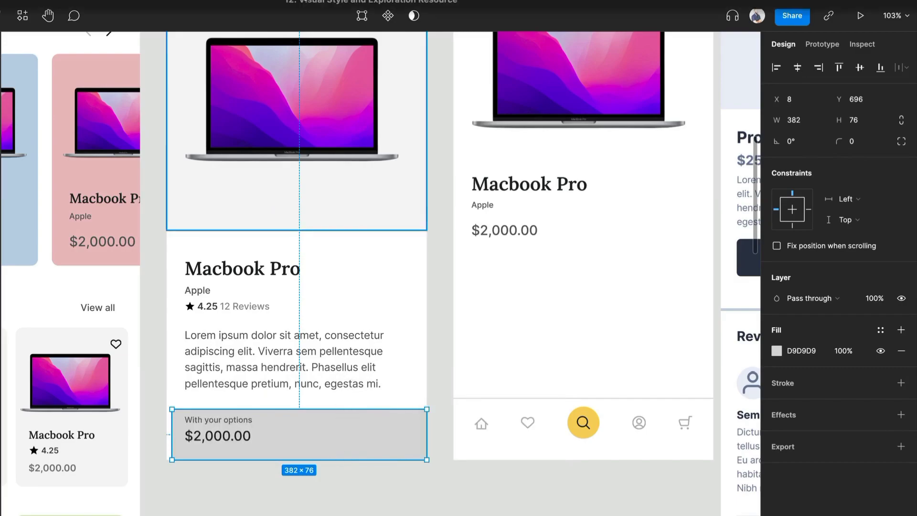
left_click_drag(172, 434, 167, 434)
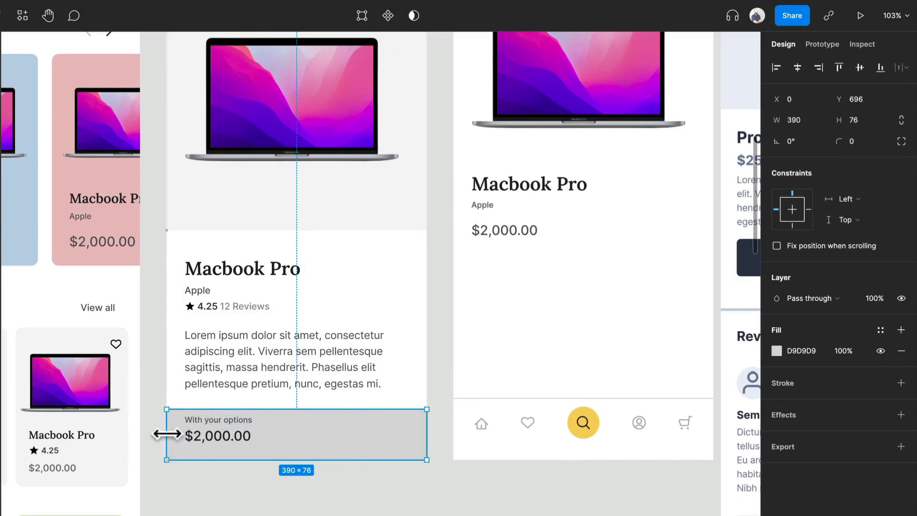
left_click_drag(317, 406, 318, 401)
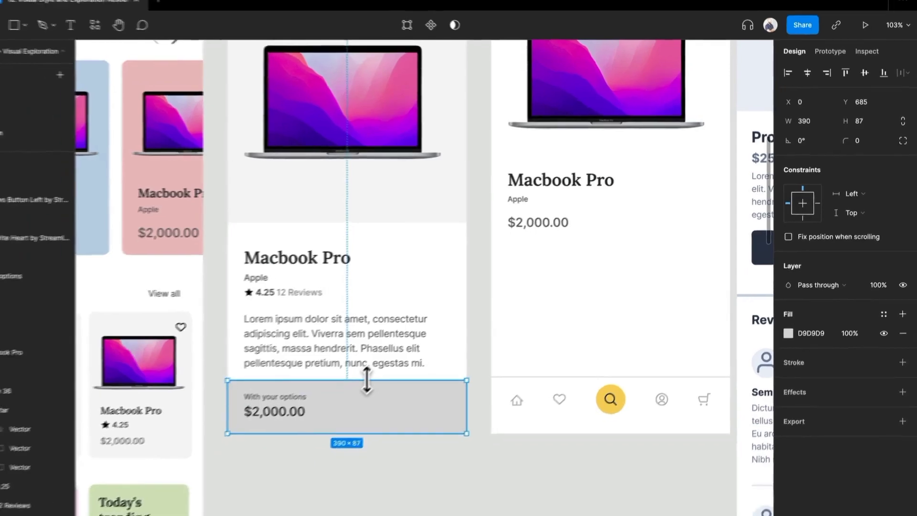
Fill the rectangle behind the price with the pale yellow sampled from the home icon, lightened to FFEBBC
left_click(245, 437)
left_click(352, 447)
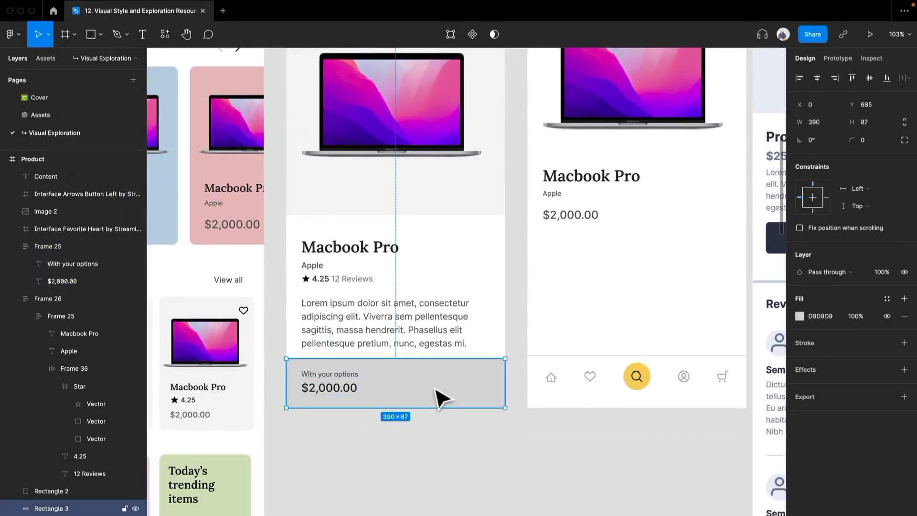
key("i")
scroll(341, 379, "down", 5)
scroll(352, 444, "up", 3)
scroll(397, 335, "left", 4)
scroll(449, 221, "down", 1)
scroll(338, 328, "down", 10)
scroll(502, 424, "right", 4)
scroll(526, 426, "up", 3)
scroll(526, 428, "up", 10)
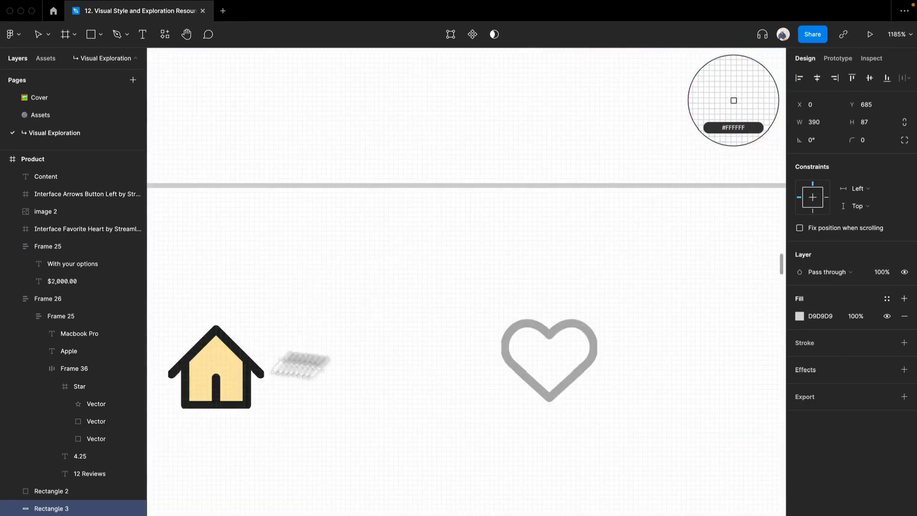
left_click(227, 369)
scroll(227, 366, "down", 10)
scroll(523, 264, "down", 5)
left_click_drag(582, 235, 396, 384)
scroll(334, 248, "up", 5)
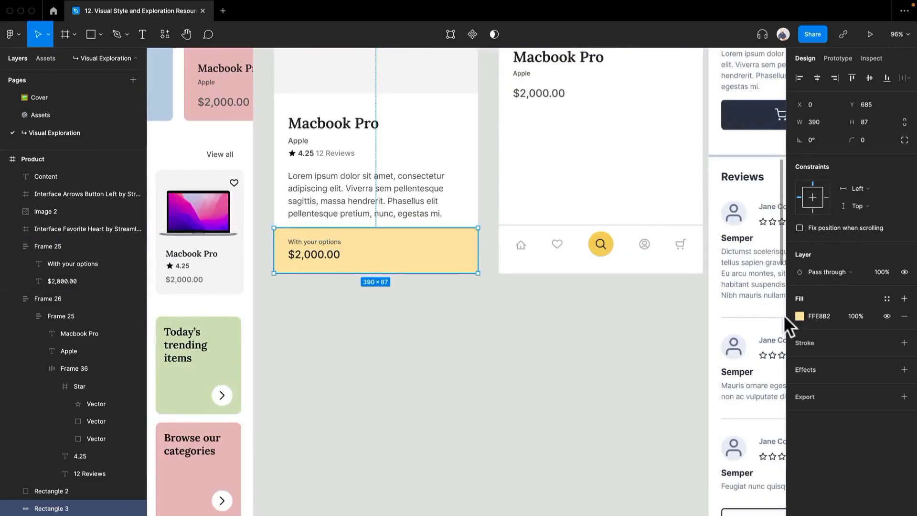
left_click(799, 315)
left_click_drag(692, 297, 689, 300)
Select the Macbook Pro title block together with the description and move both up slightly
scroll(491, 336, "up", 5)
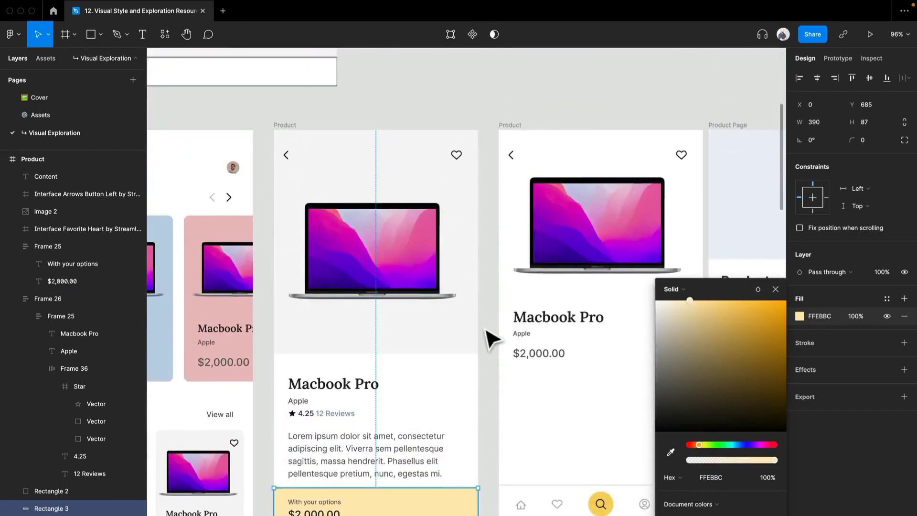
left_click(422, 358)
left_click(340, 320, "shift")
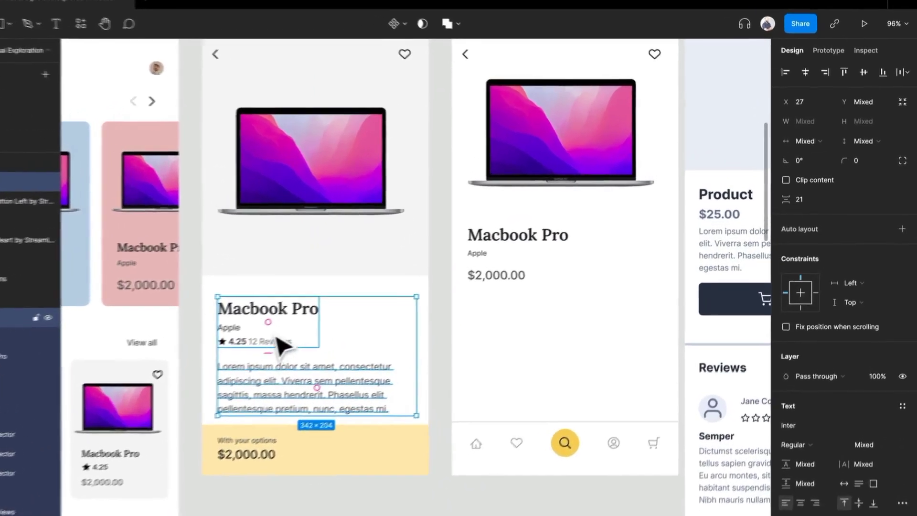
left_click_drag(339, 320, 341, 310)
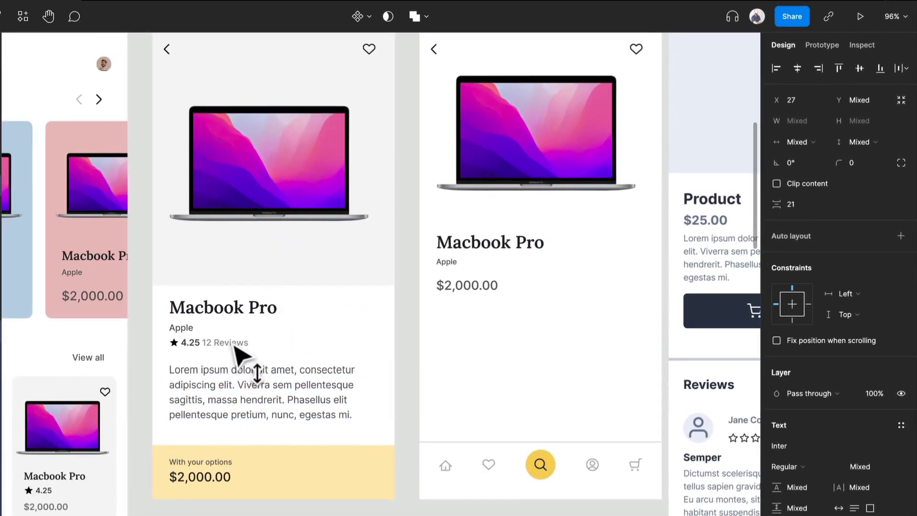
Shorten the grey background behind the product image to 390 × 411 and move the laptop image up to Y 106
left_click(298, 288)
left_click_drag(297, 289, 299, 278)
scroll(328, 231, "up", 1)
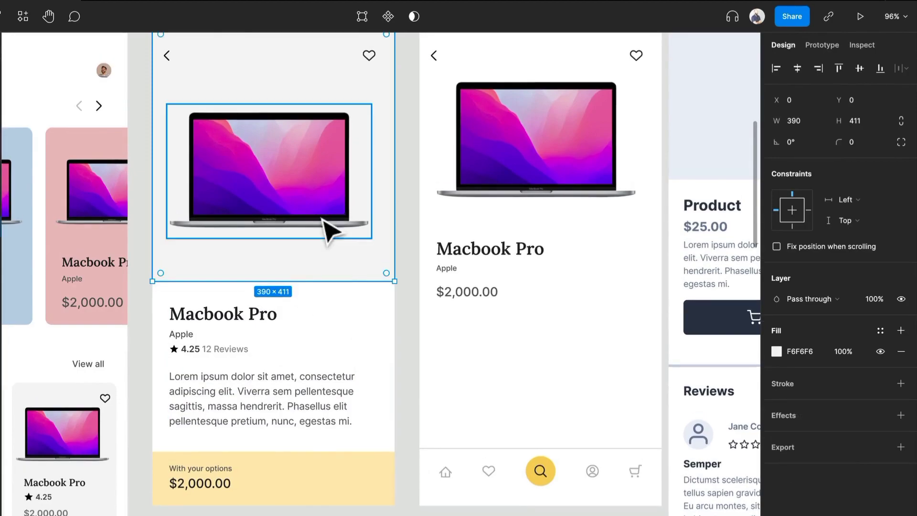
left_click(323, 217)
scroll(324, 292, "down", 5)
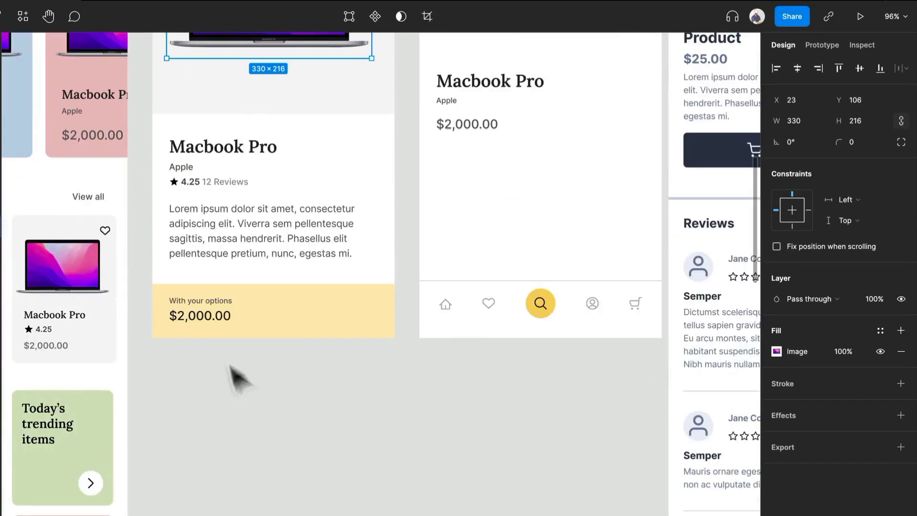
left_click(225, 321)
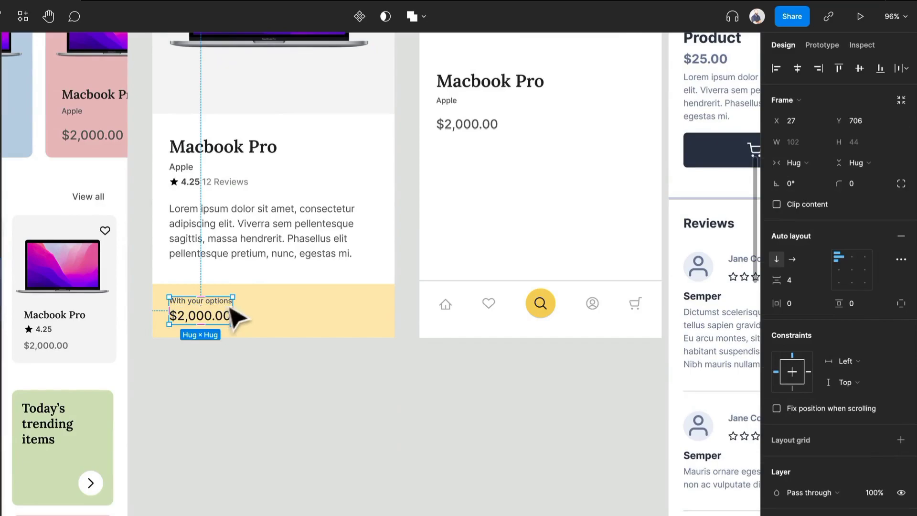
scroll(297, 303, "down", 1)
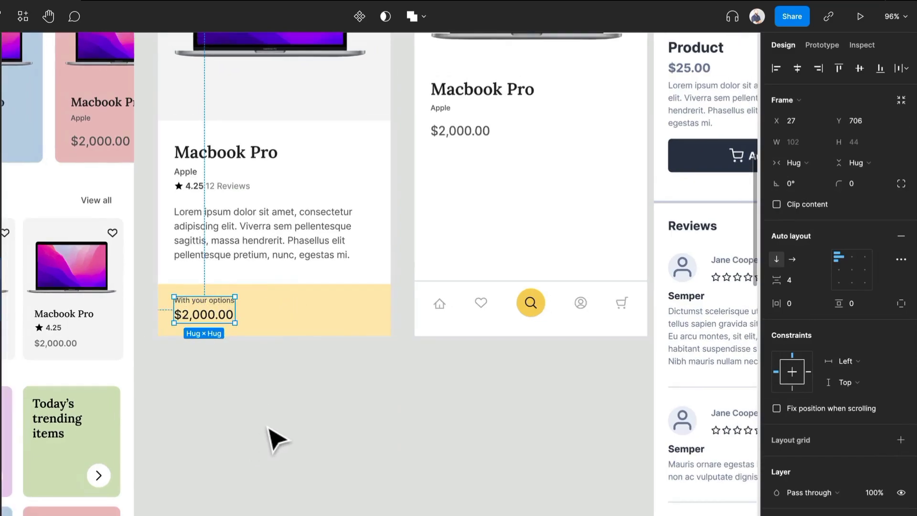
Copy the dark Button v1 from the Buttons frame into the Product screen and place it on the yellow bar at X 27, Y 704
scroll(338, 344, "down", 5)
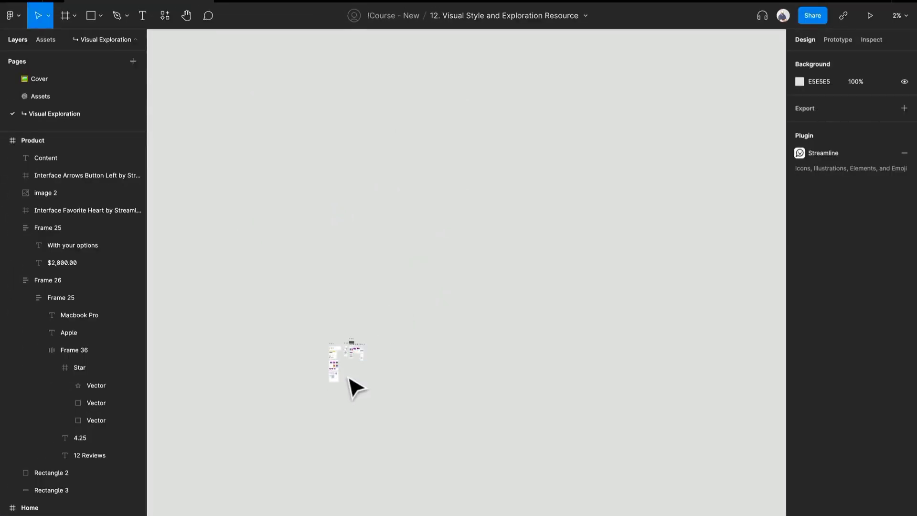
scroll(350, 378, "up", 15)
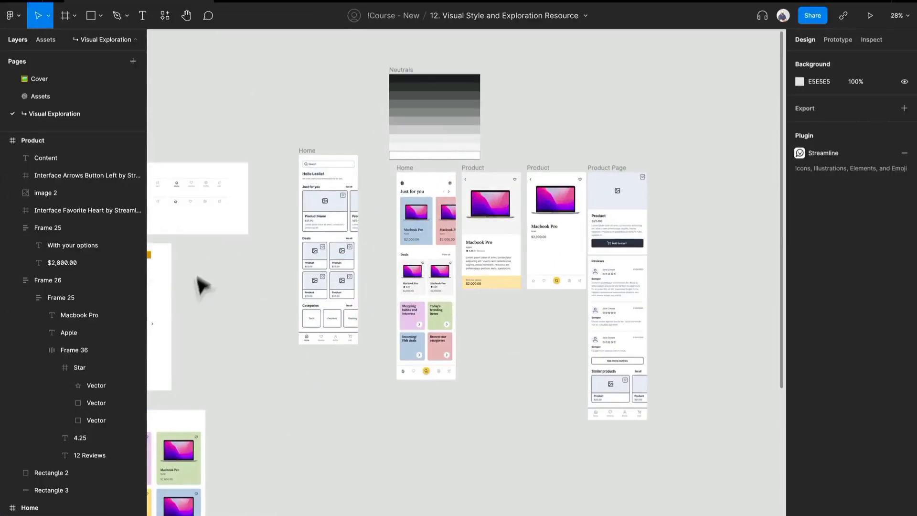
left_click_drag(207, 272, 281, 264)
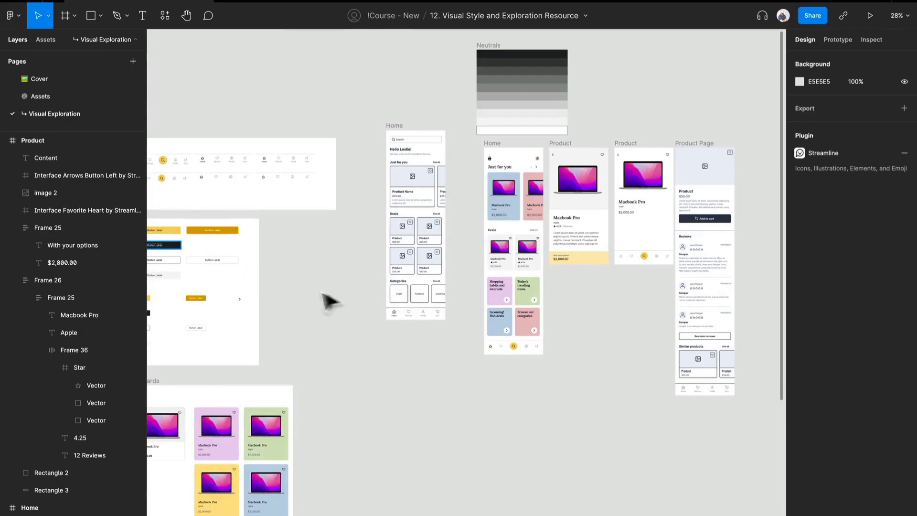
left_click_drag(607, 315, 430, 314)
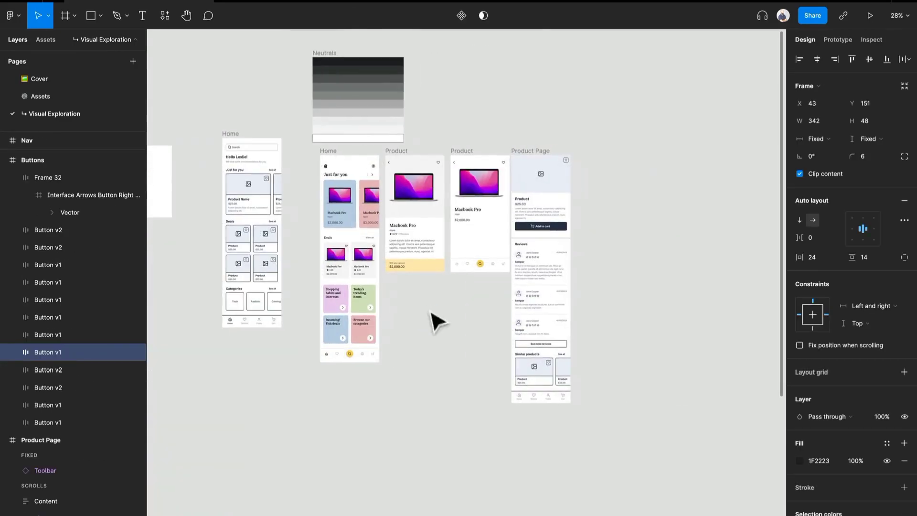
scroll(420, 272, "up", 5)
left_click(490, 288)
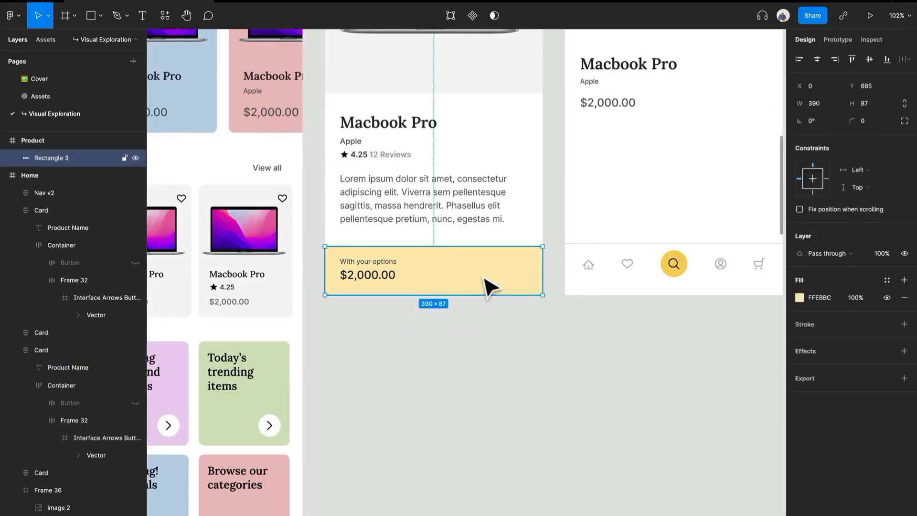
key("ctrl+v")
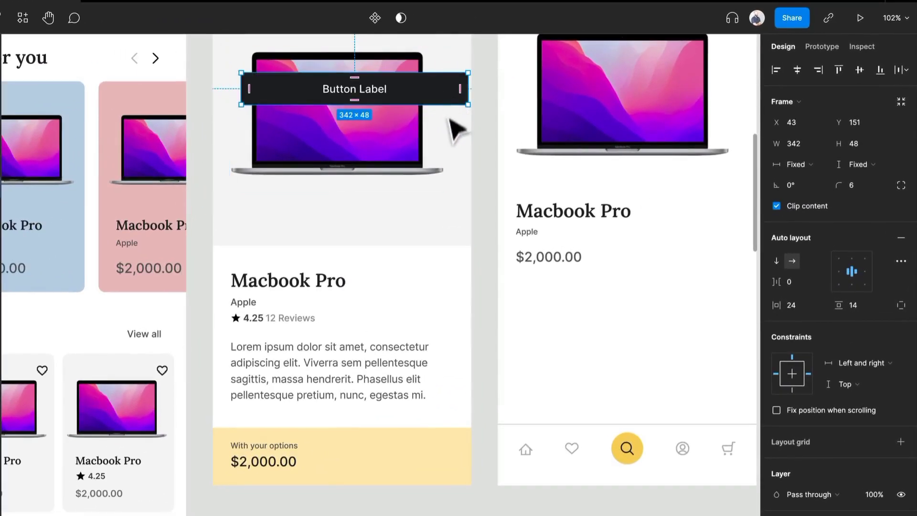
left_click_drag(444, 92, 436, 461)
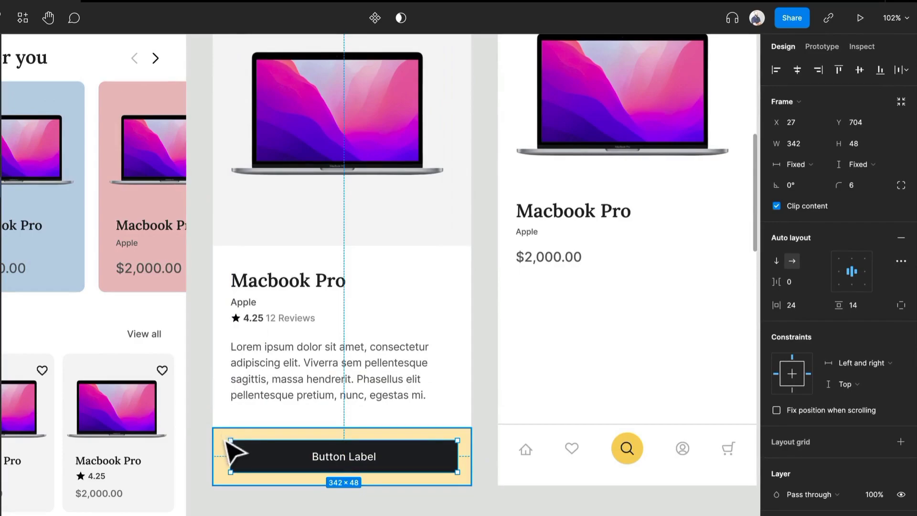
Narrow the button from its inner edge to 214 wide beside the price and change its label to "Add to cart"
left_click_drag(229, 454, 317, 459)
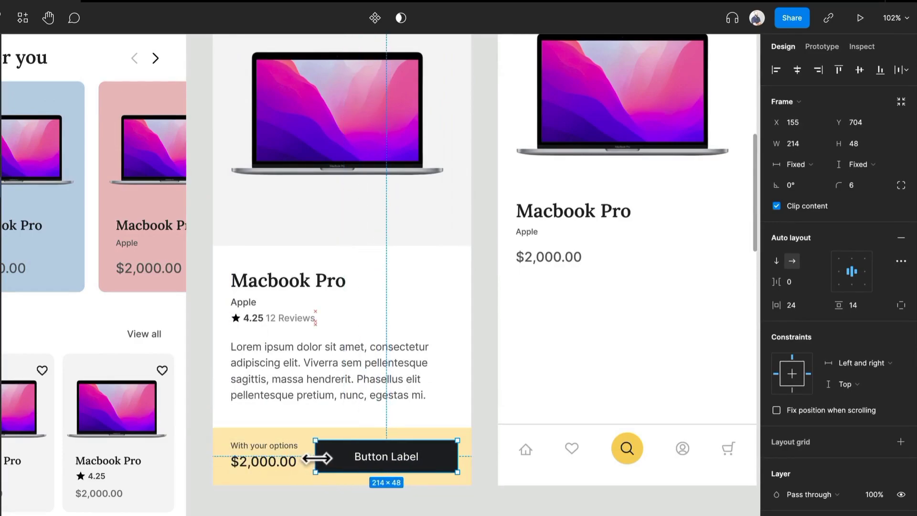
double_click(376, 457)
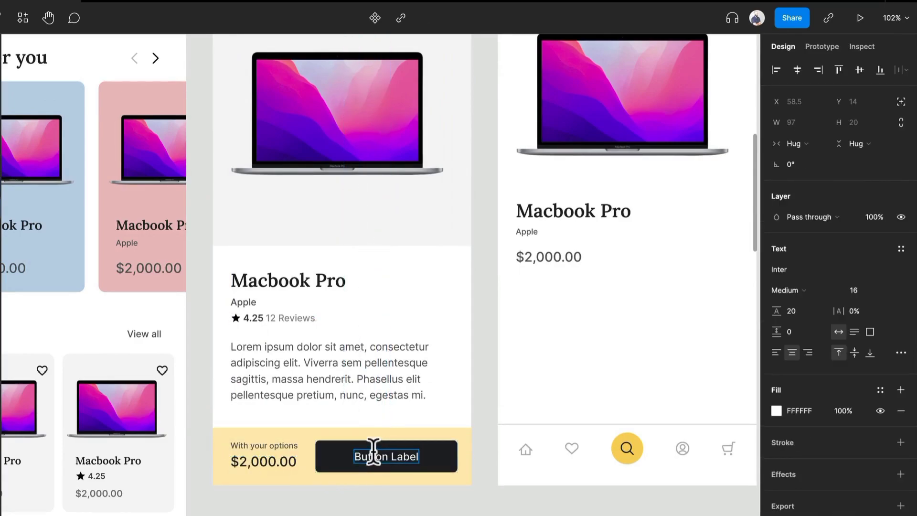
type("Add to cart")
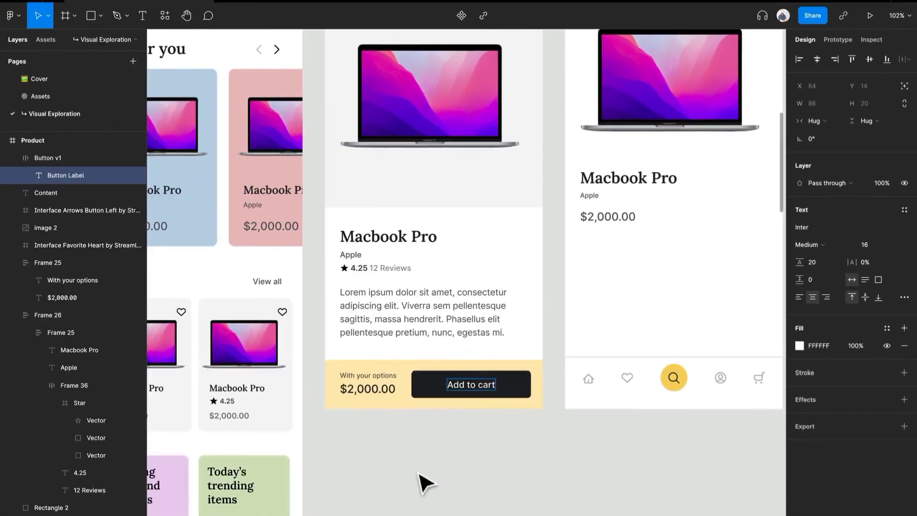
key("Escape")
left_click(425, 484)
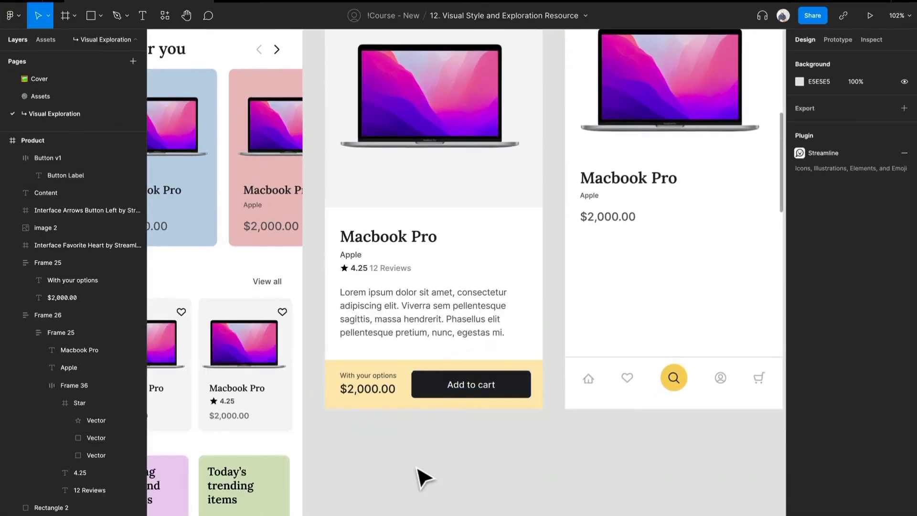
Compare the new Product screen with the Product Page wireframe, including its reviews and similar products sections
scroll(422, 474, "up", 4)
scroll(549, 338, "down", 5)
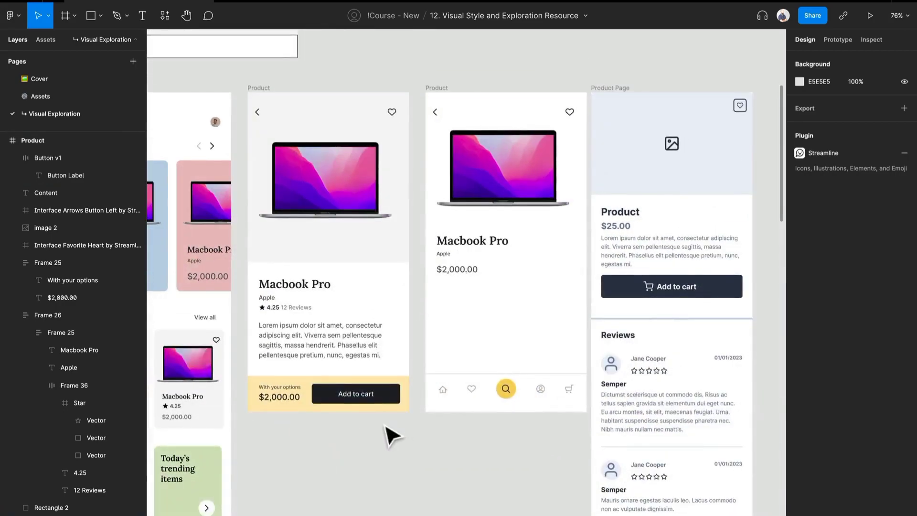
left_click_drag(386, 426, 375, 248)
scroll(480, 300, "down", 5)
scroll(478, 300, "up", 6)
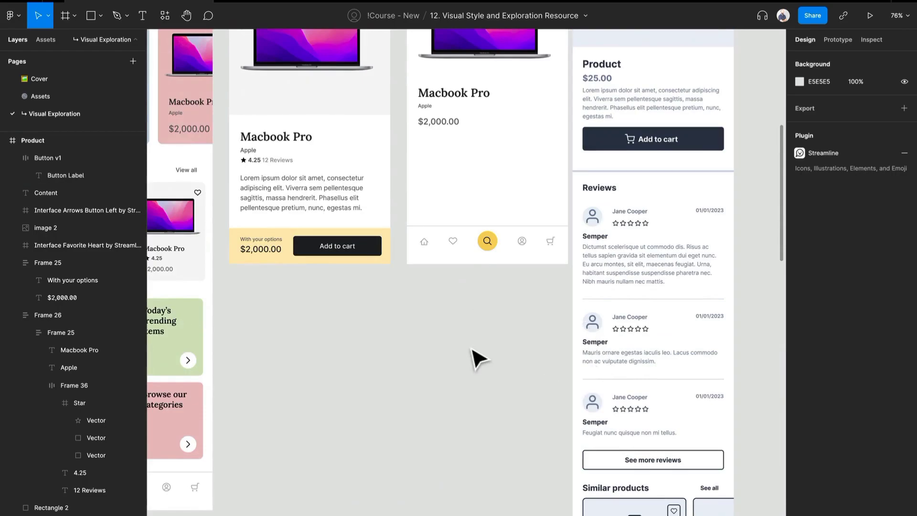
scroll(358, 303, "up", 2)
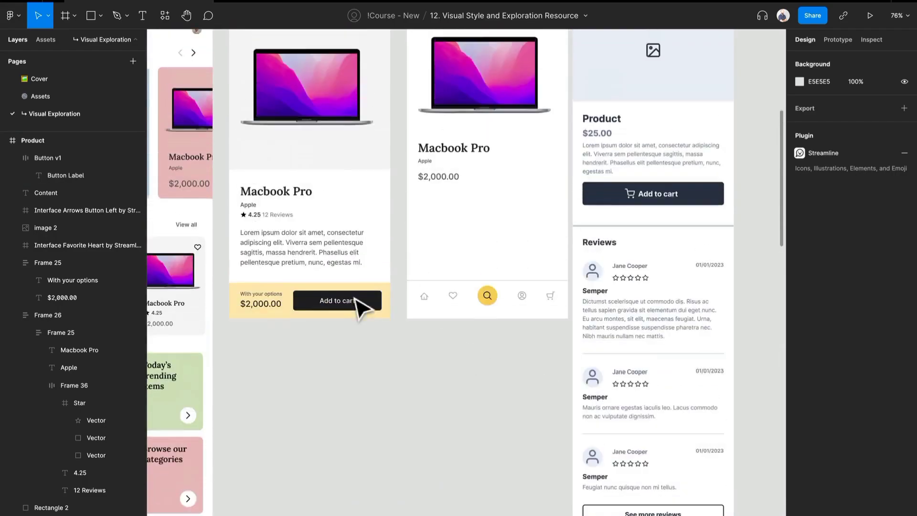
scroll(395, 307, "up", 3)
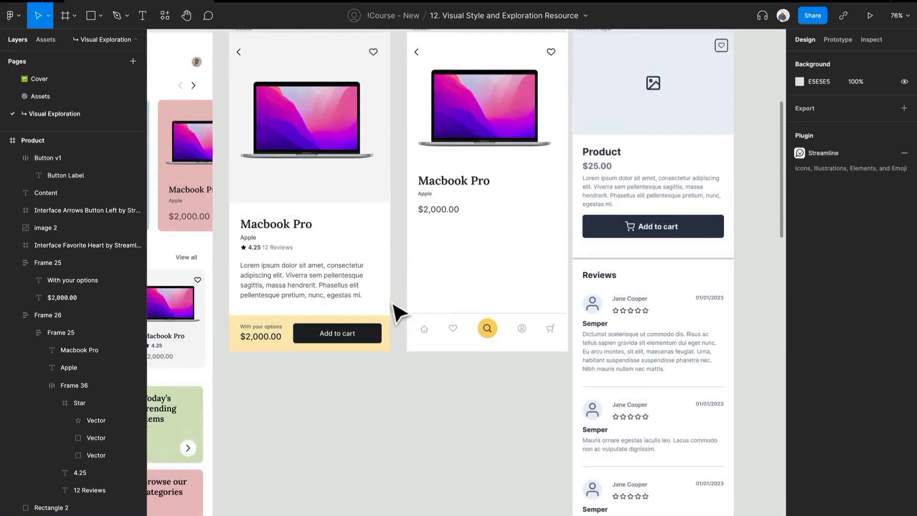